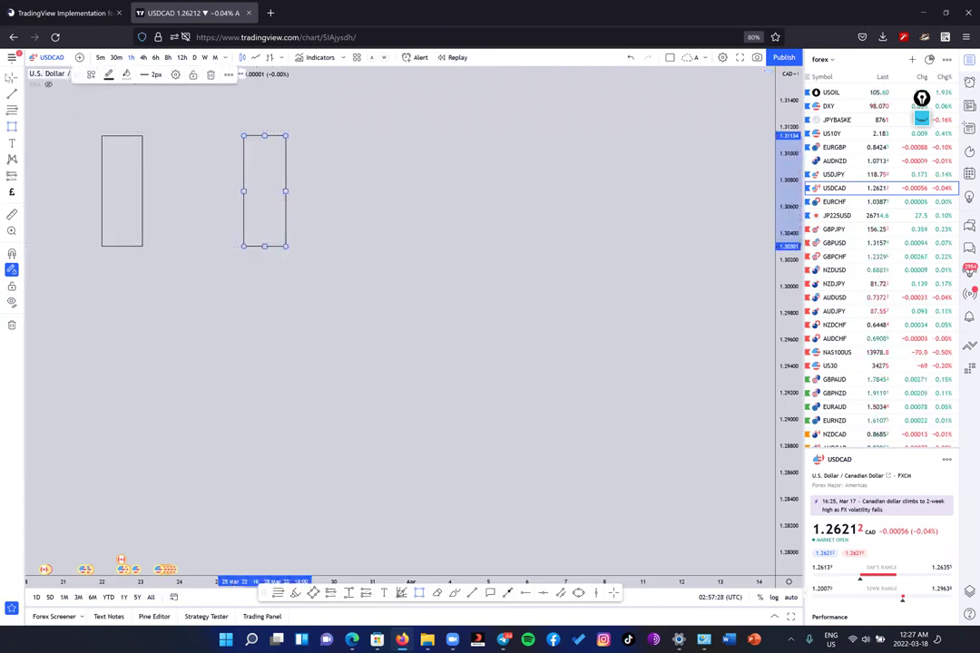
Step: Fill the first rectangle with red at about 34% opacity to make a bearish candle body
click(12, 77)
click(136, 141)
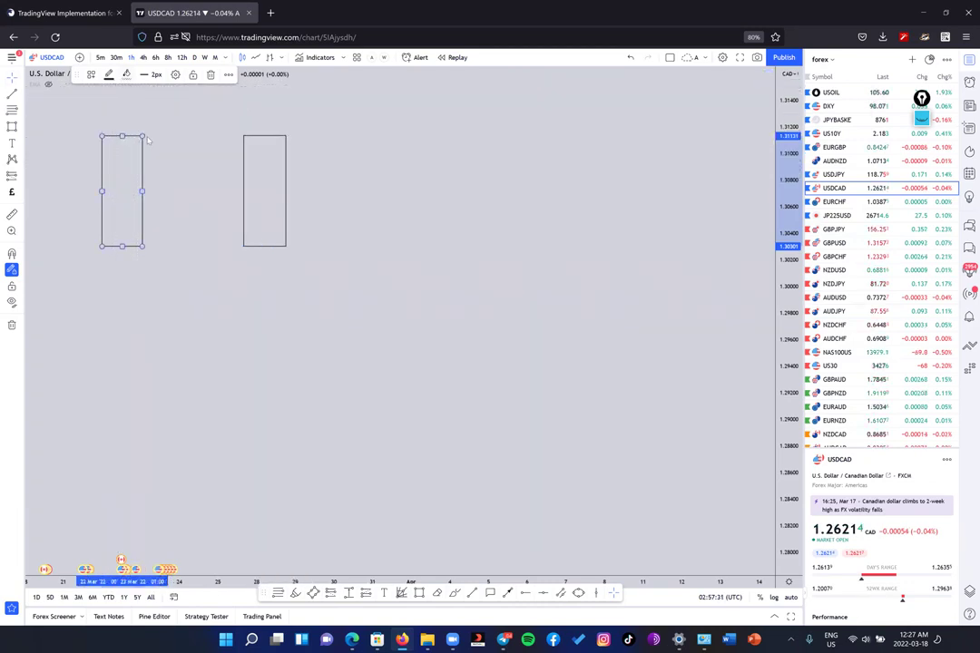
click(126, 74)
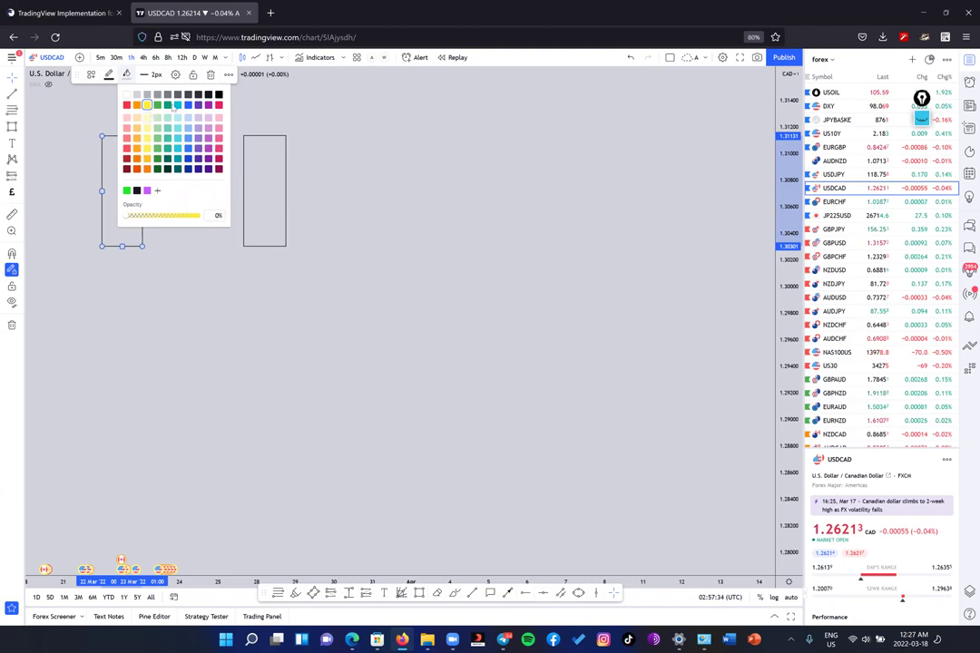
click(136, 106)
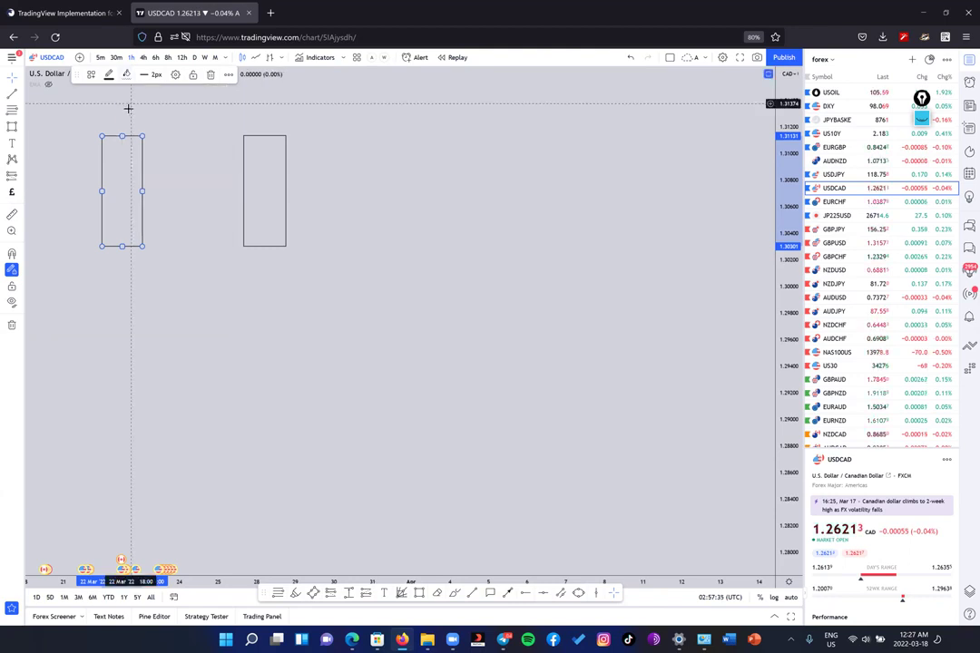
click(126, 76)
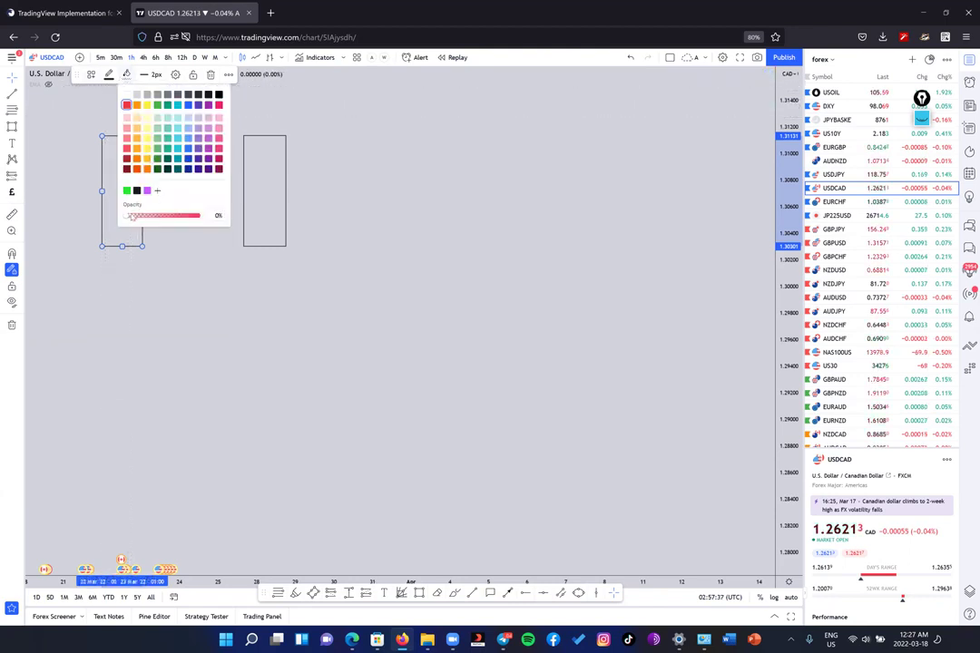
drag(134, 218, 144, 206)
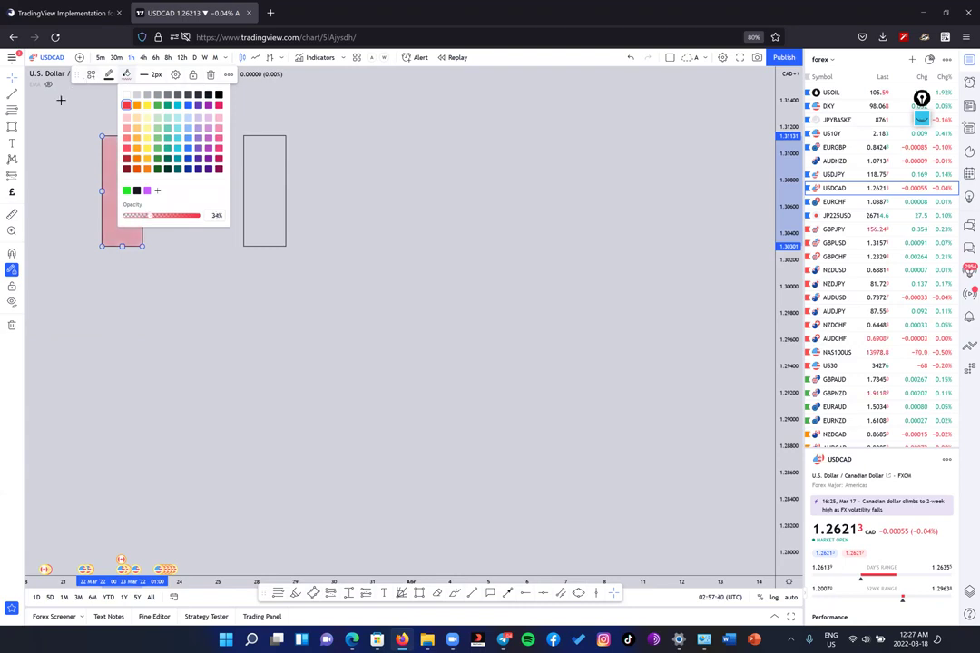
click(61, 99)
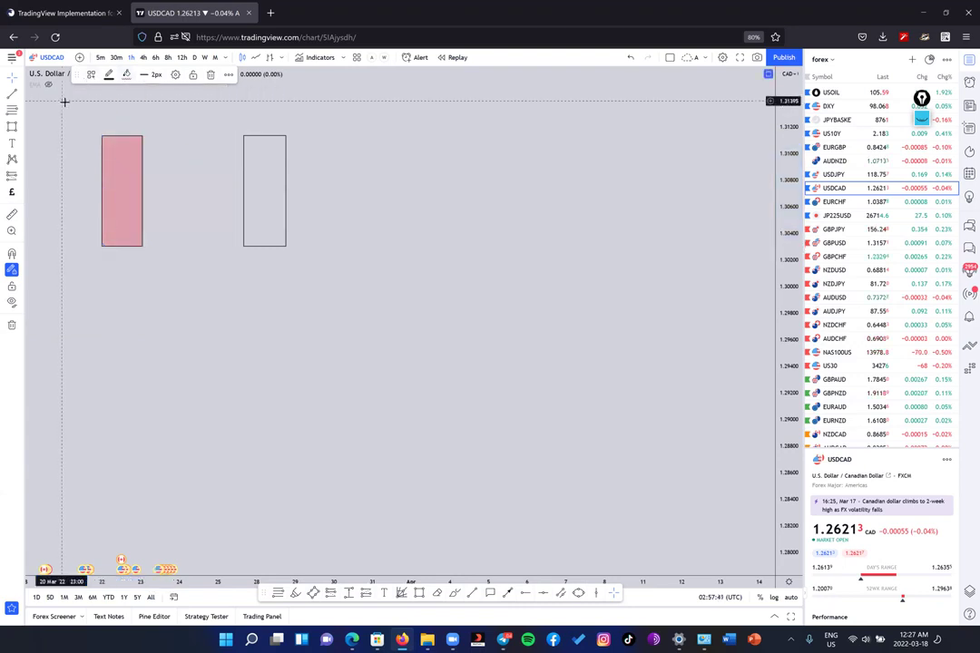
Step: Fill the second rectangle with semi-transparent green to make a bullish candle body
click(255, 137)
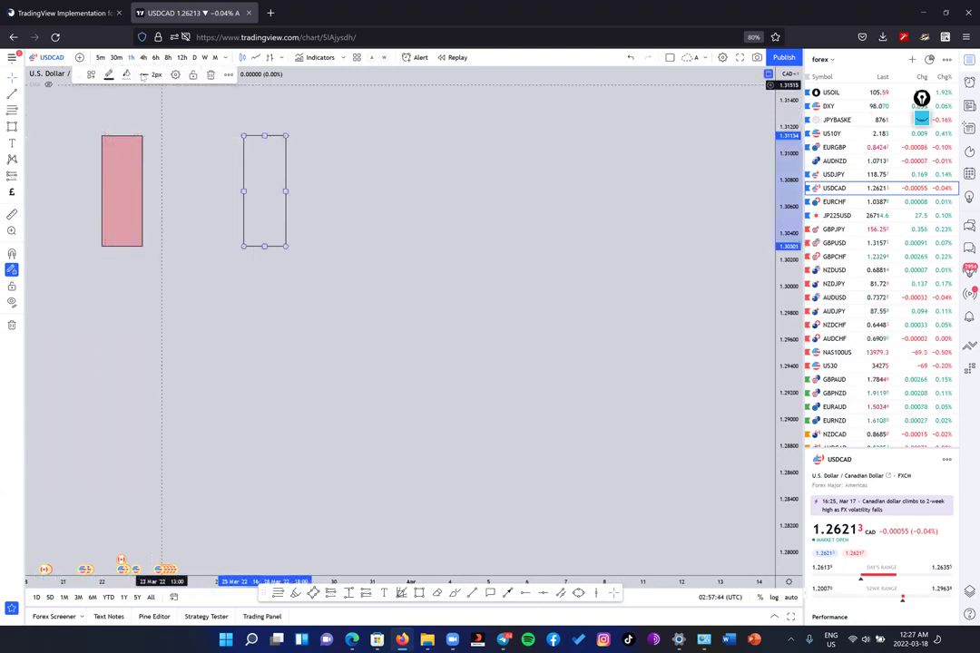
click(128, 75)
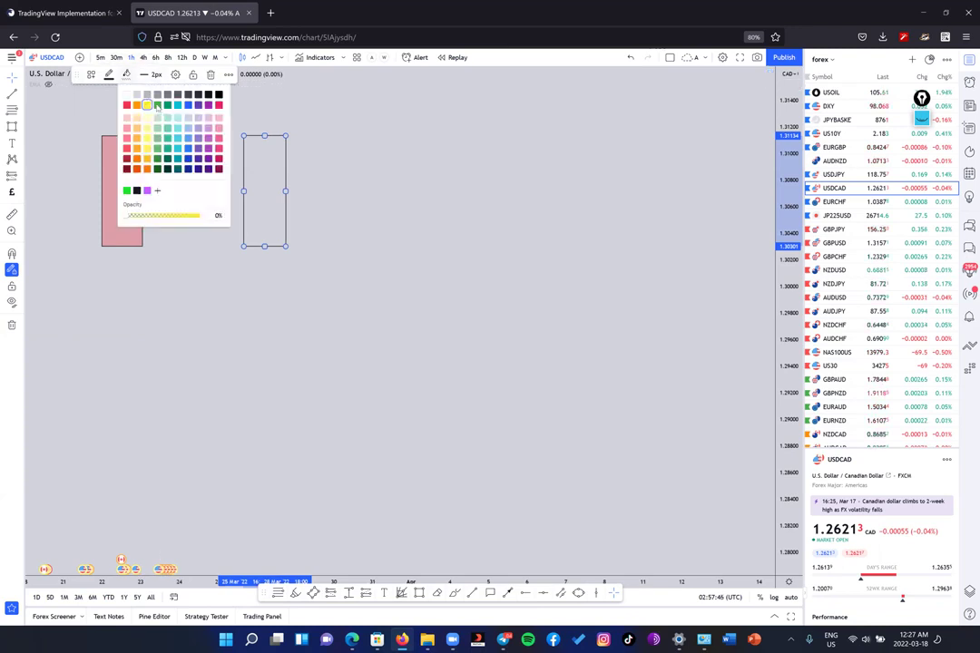
click(157, 106)
click(127, 76)
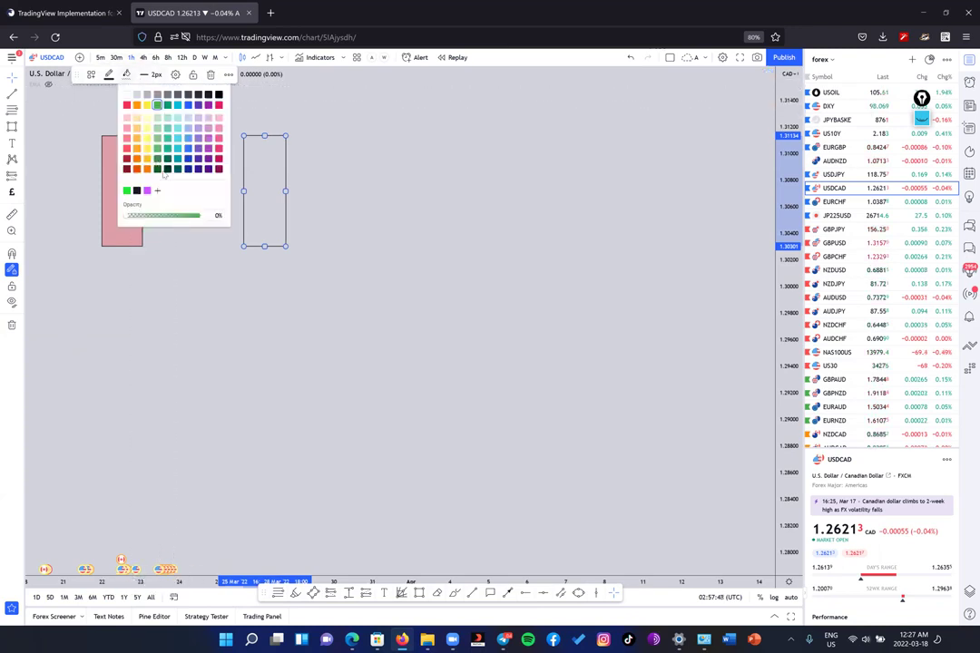
drag(134, 219, 145, 220)
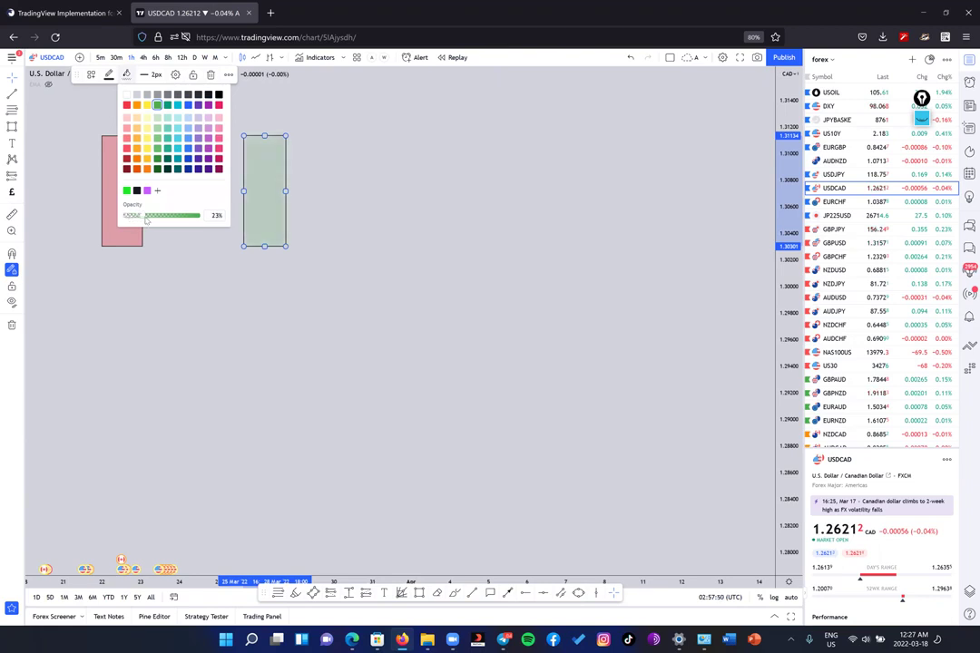
click(256, 254)
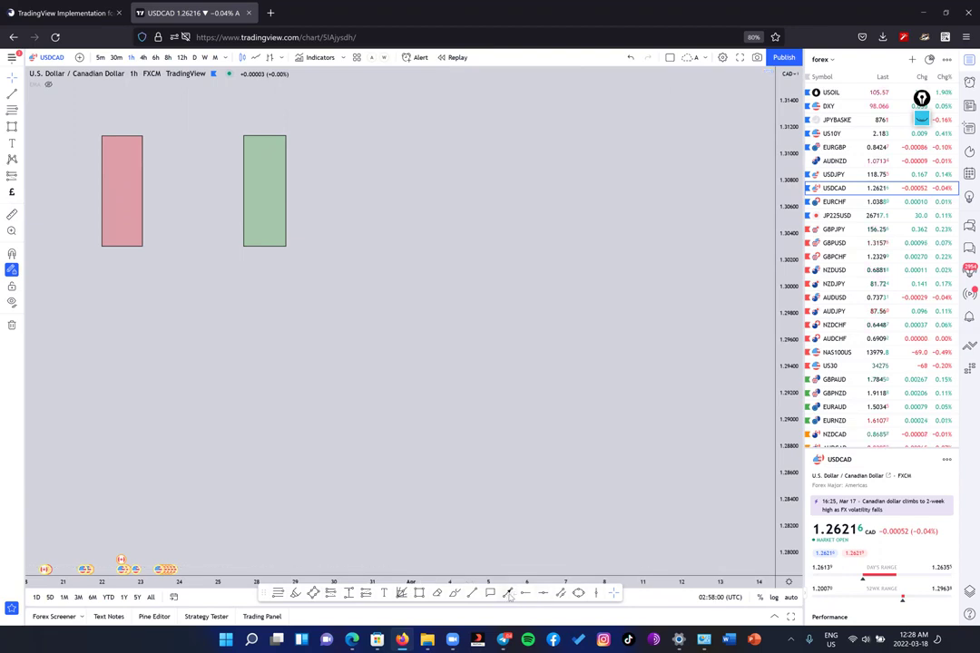
Step: Add upper and lower wick lines to the red candle, widening its body slightly to the left to centre them
click(119, 135)
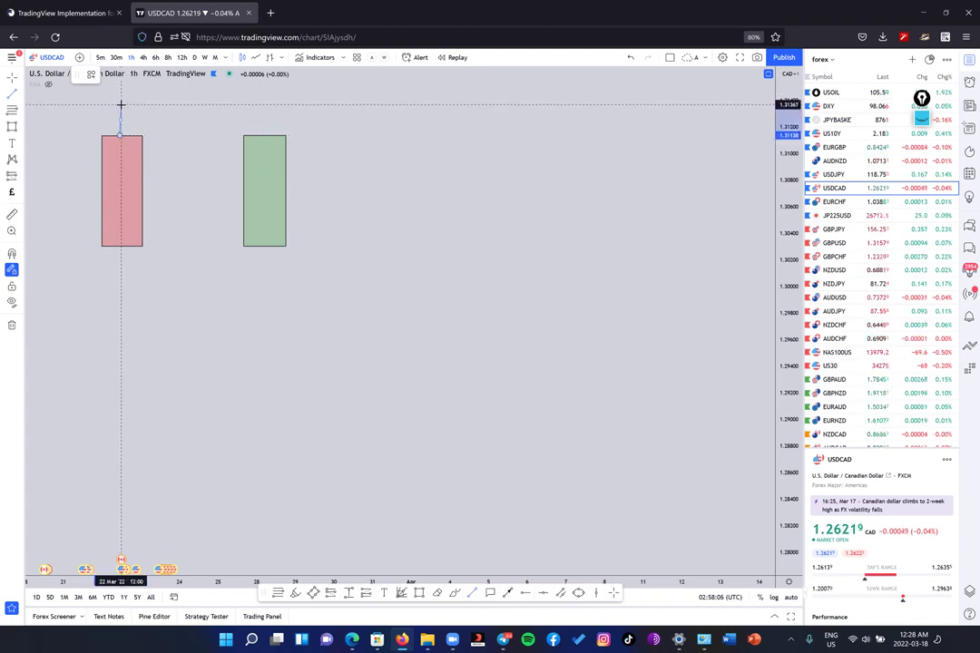
click(118, 103)
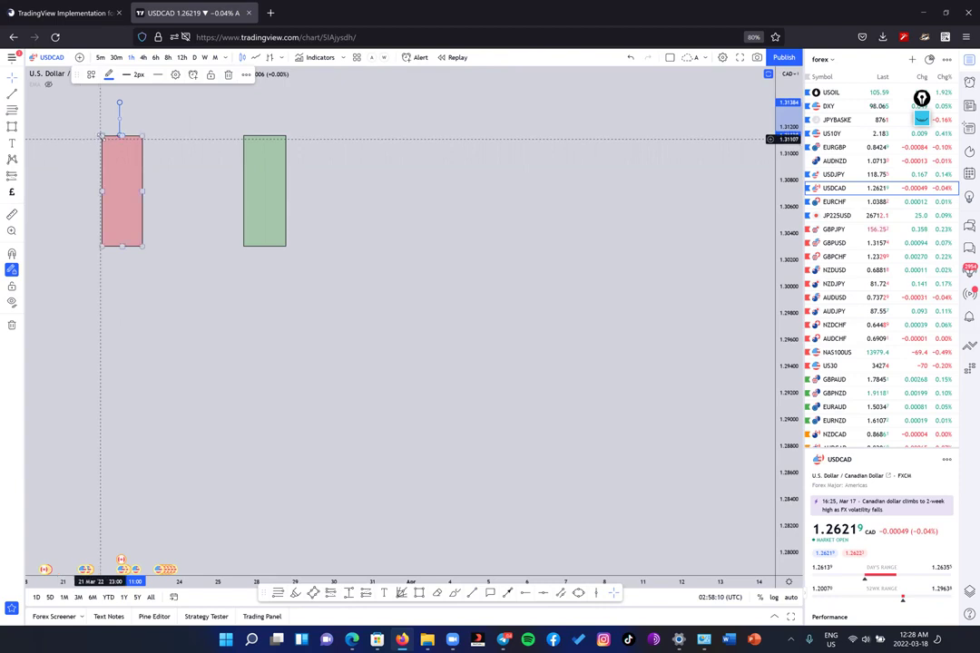
click(102, 136)
drag(102, 137, 94, 136)
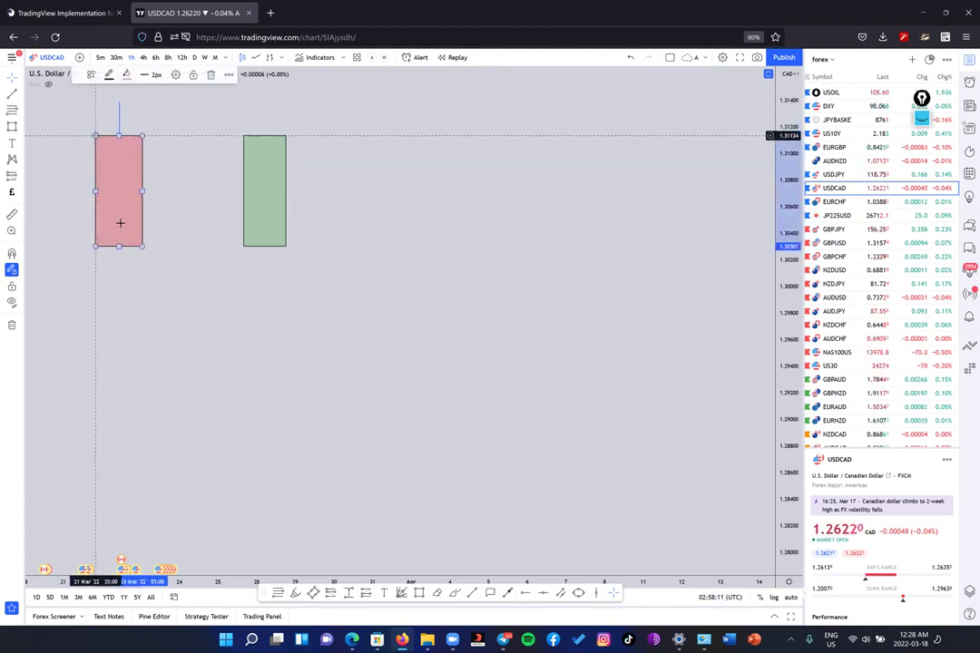
click(166, 281)
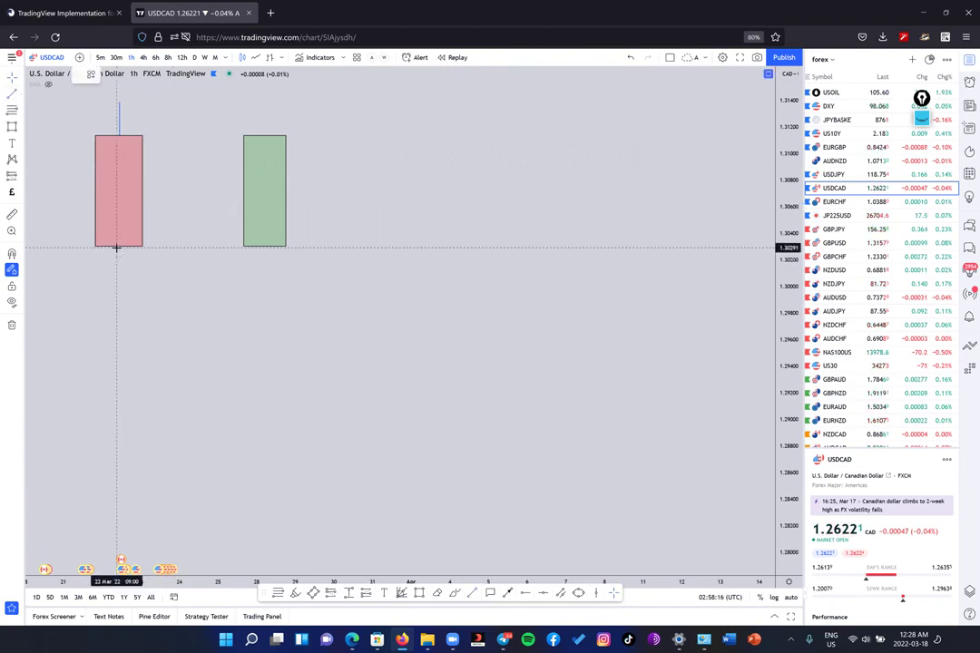
drag(116, 247, 118, 287)
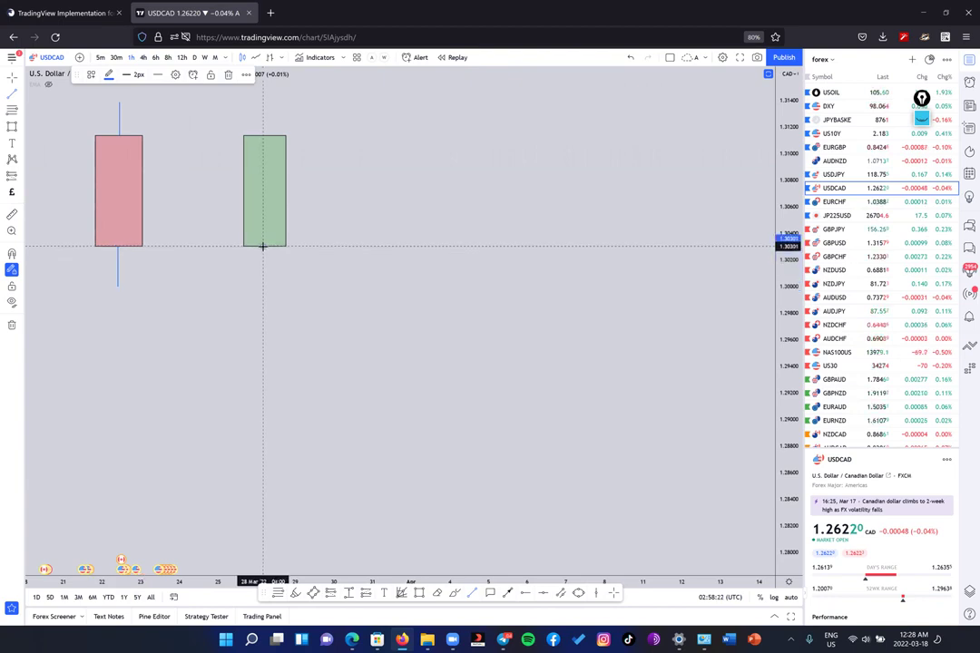
Step: Draw short wick lines below and above the green candle's body
drag(262, 246, 261, 279)
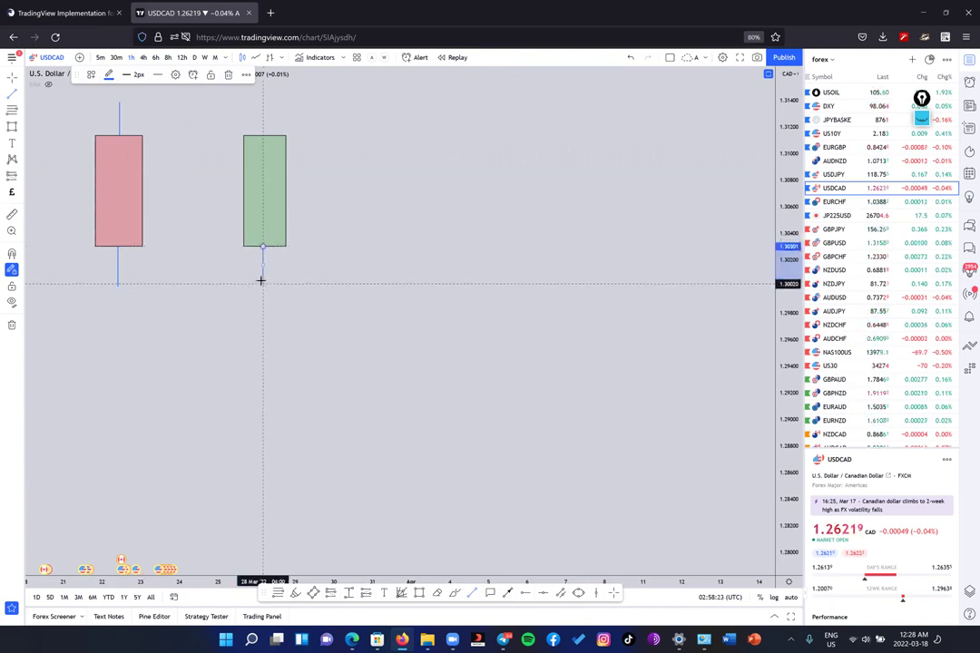
click(263, 134)
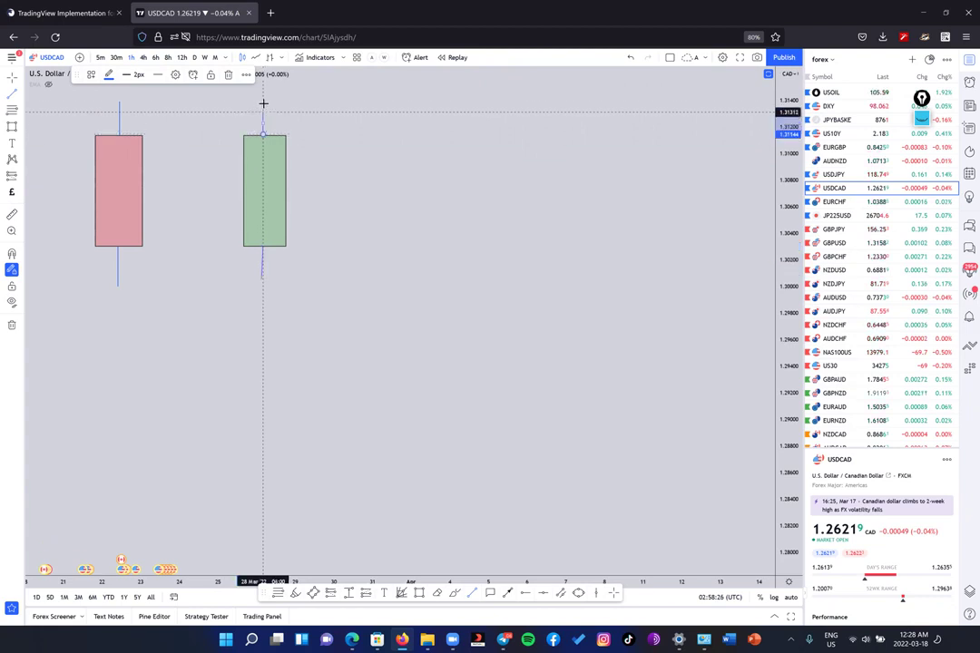
click(264, 102)
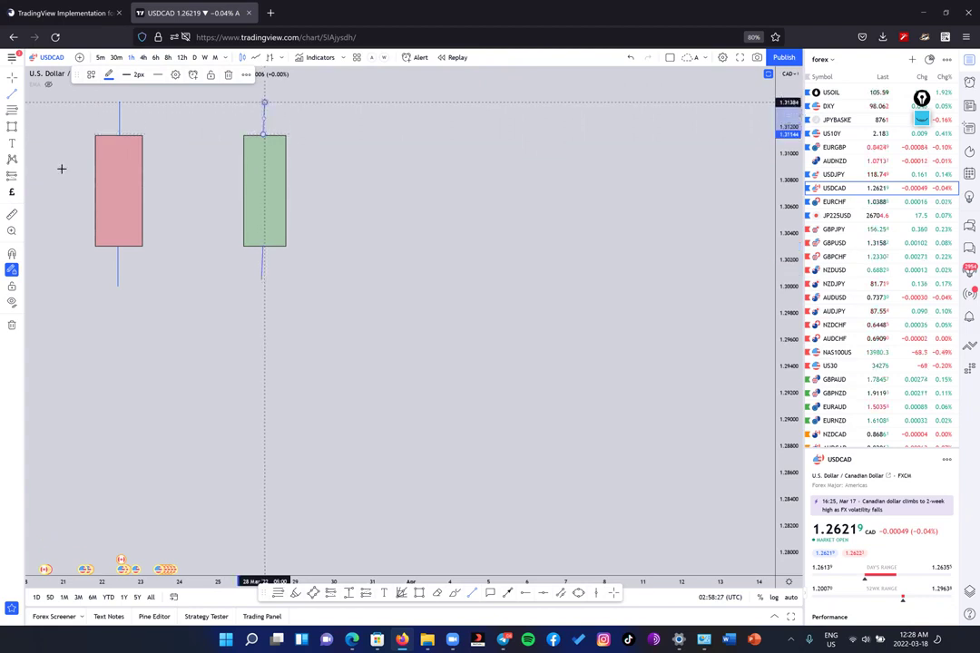
Step: Draw a downward arrow left of the red candle and an upward arrow right of the green candle
click(508, 592)
click(75, 157)
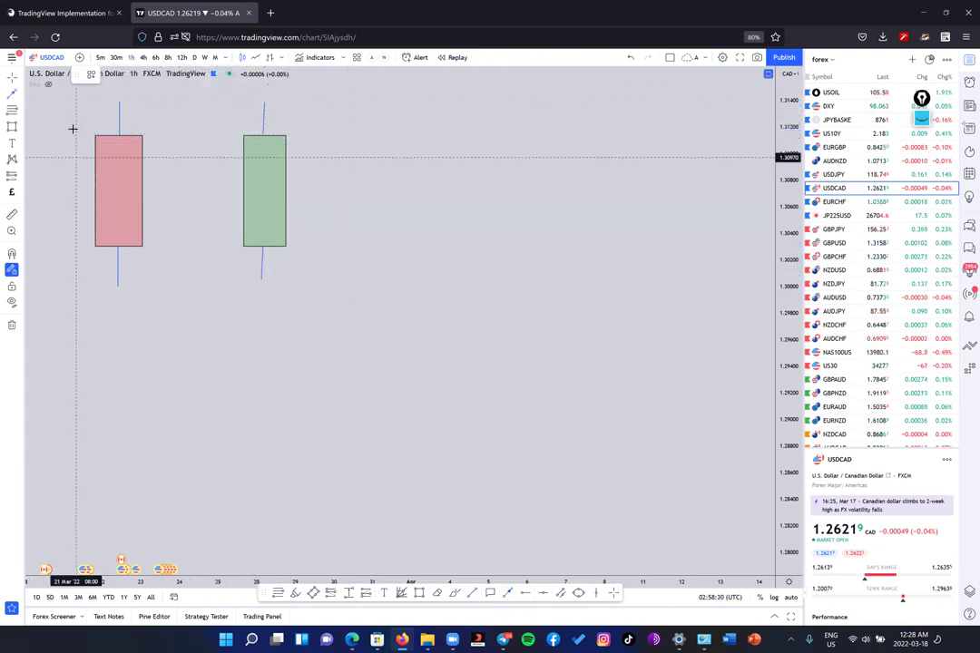
click(70, 291)
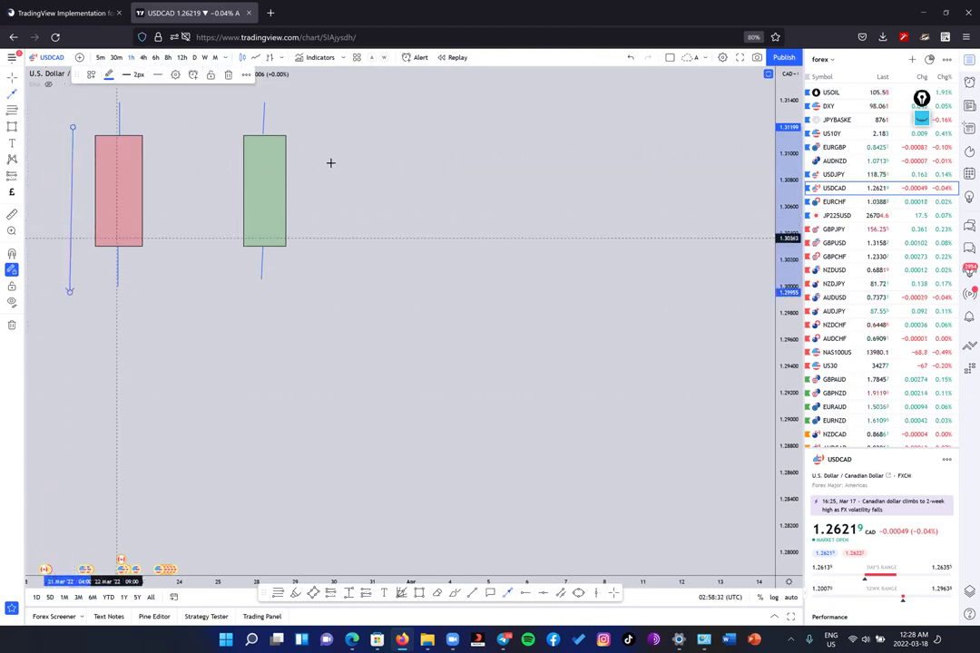
click(299, 282)
click(309, 109)
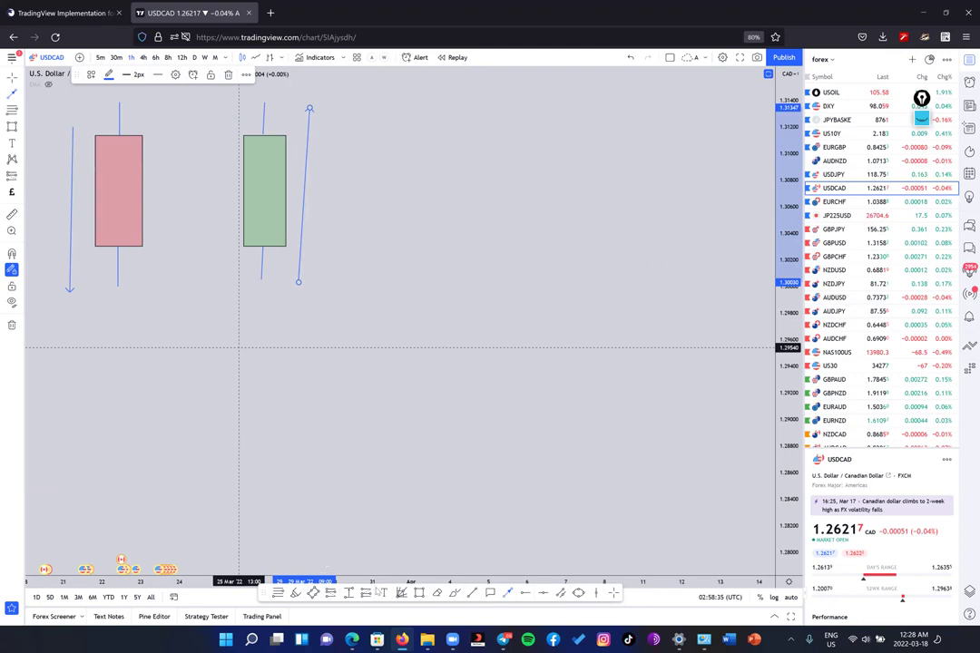
Step: Add the text label "bear" below the red candle
click(71, 309)
text(bear)
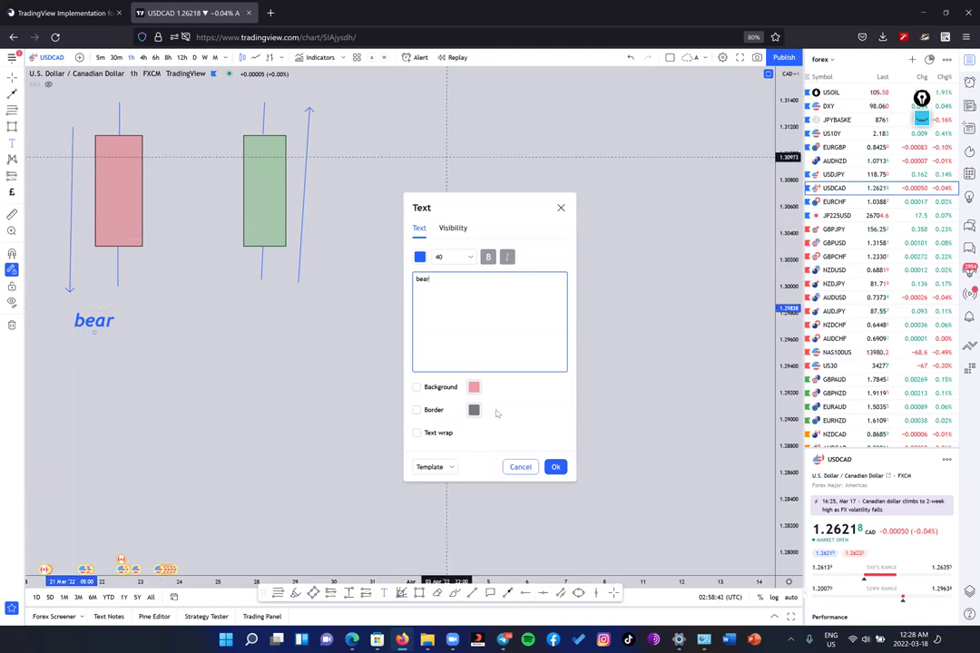
click(557, 467)
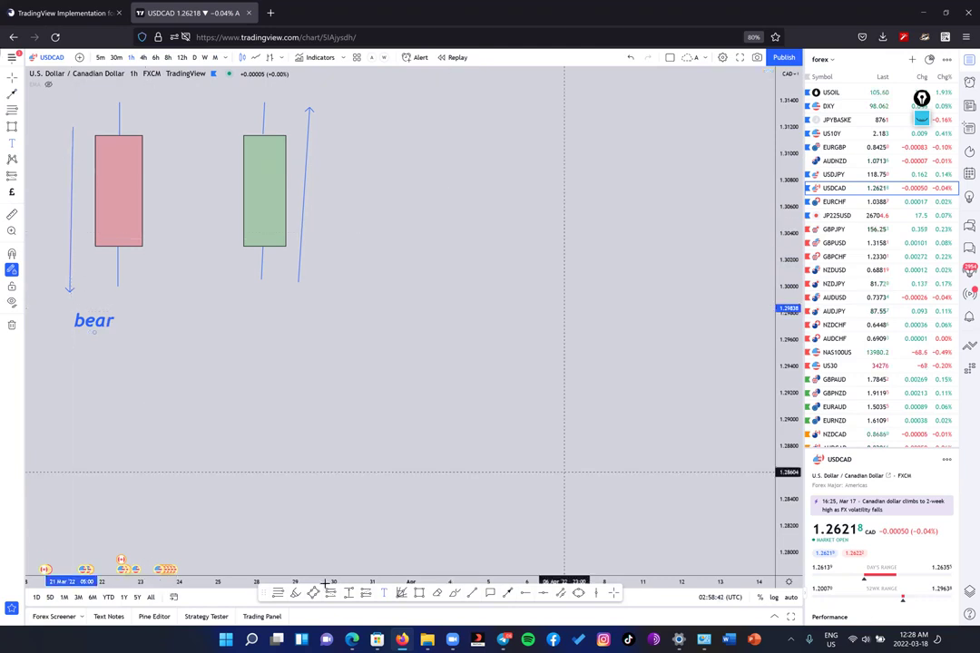
Step: Add the text label "bull" below the green candle
click(242, 311)
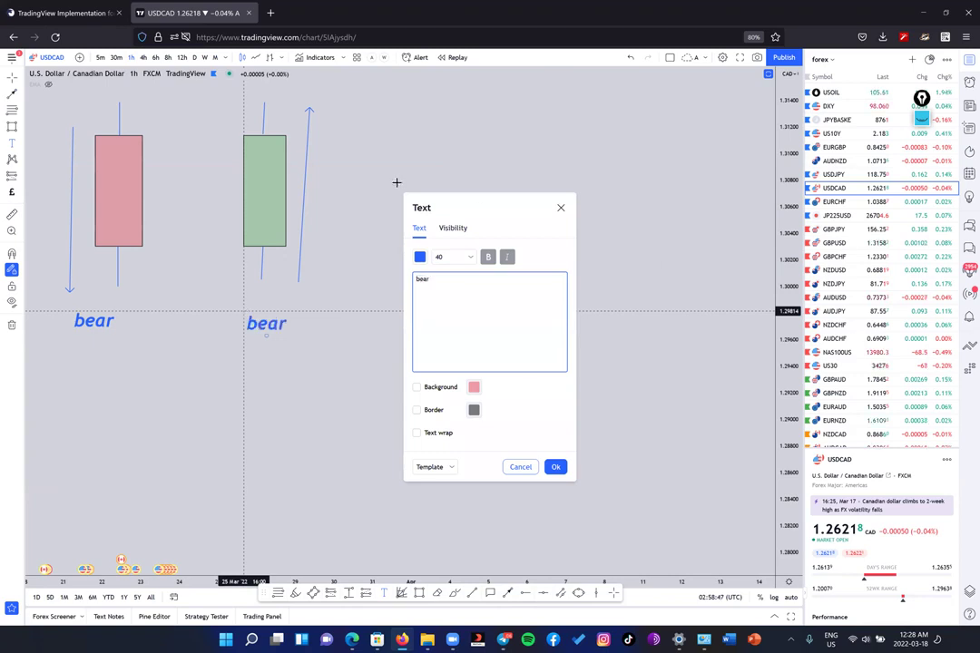
key(BackSpace)
key(BackSpace)
key(BackSpace)
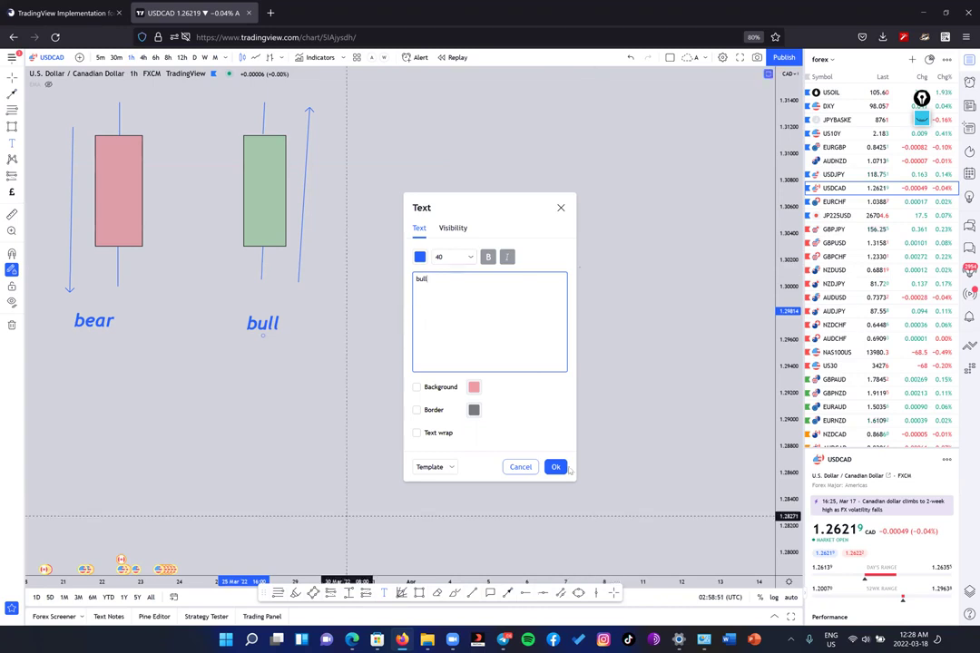
click(555, 466)
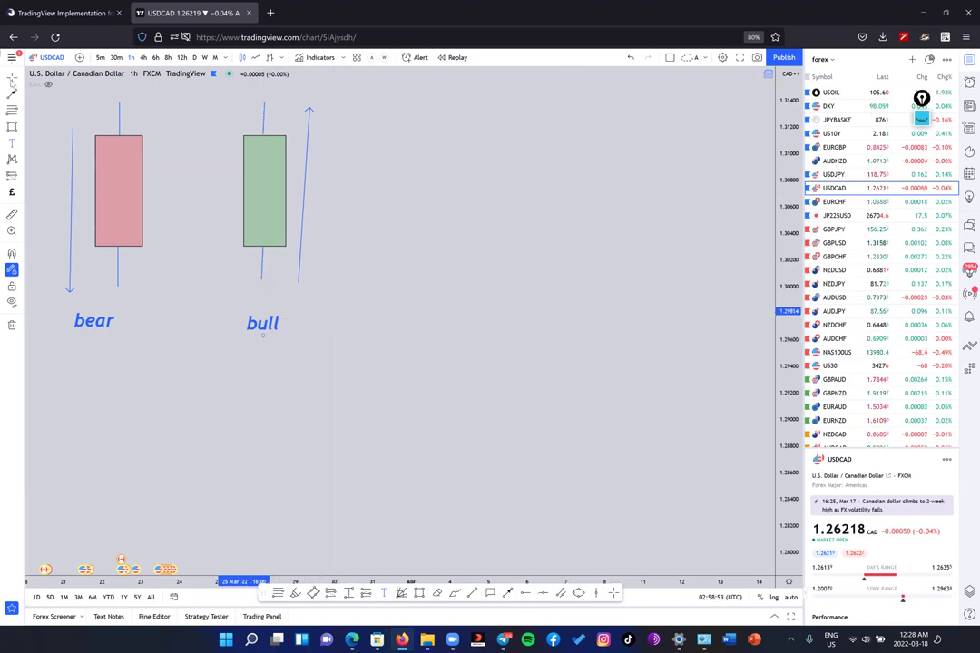
Step: Reposition the "bull" and "bear" labels under their candles
click(268, 324)
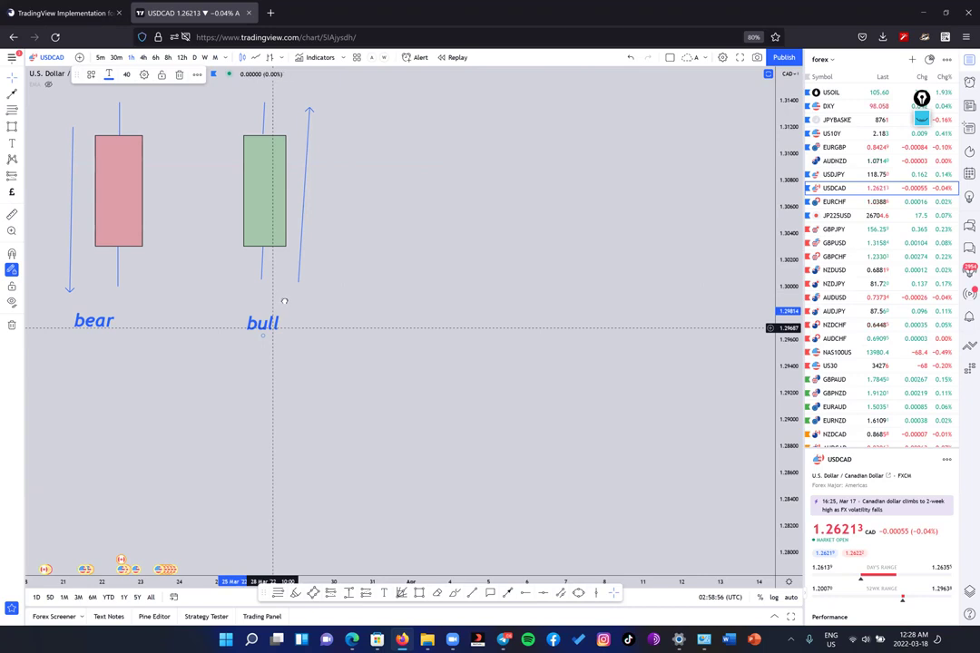
drag(273, 327, 284, 300)
drag(98, 317, 106, 316)
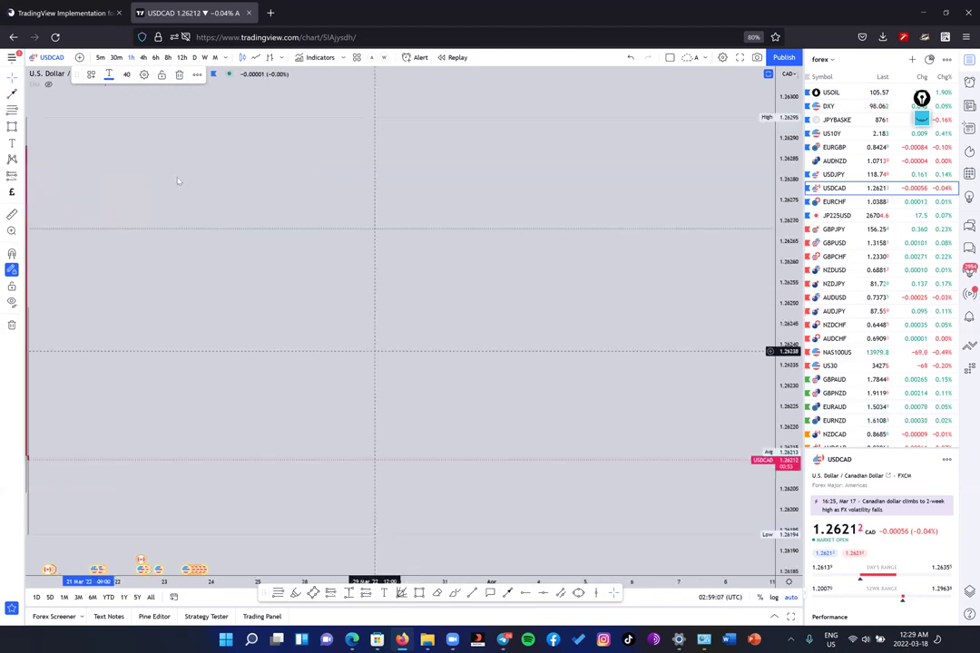
Step: Bring the USDCAD hourly price history back into view and examine the bullish and bearish candles of mid-March
scroll(183, 224, up, 1)
drag(223, 374, 384, 379)
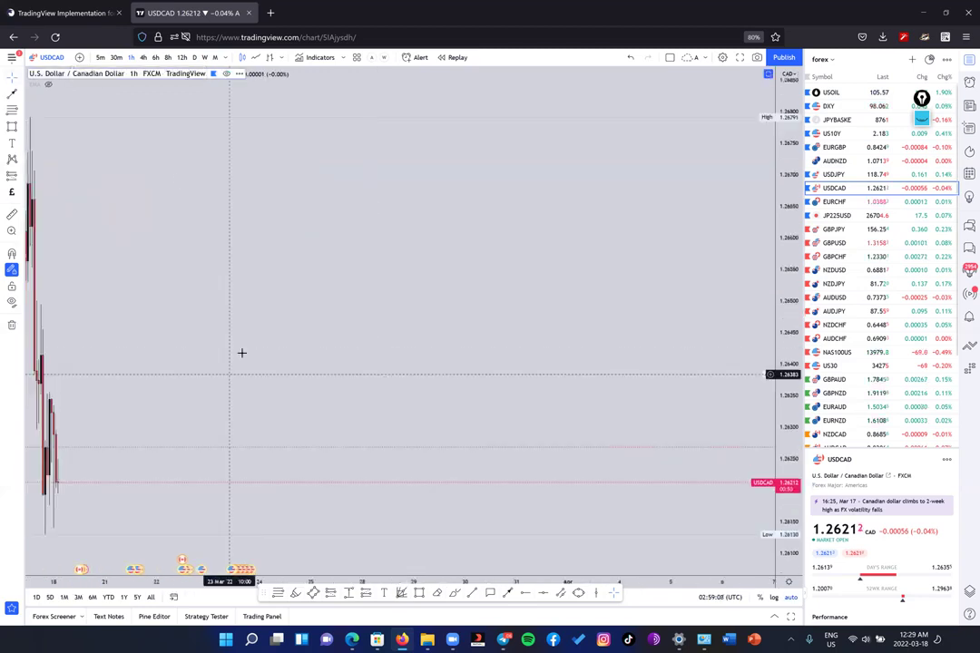
drag(107, 374, 509, 377)
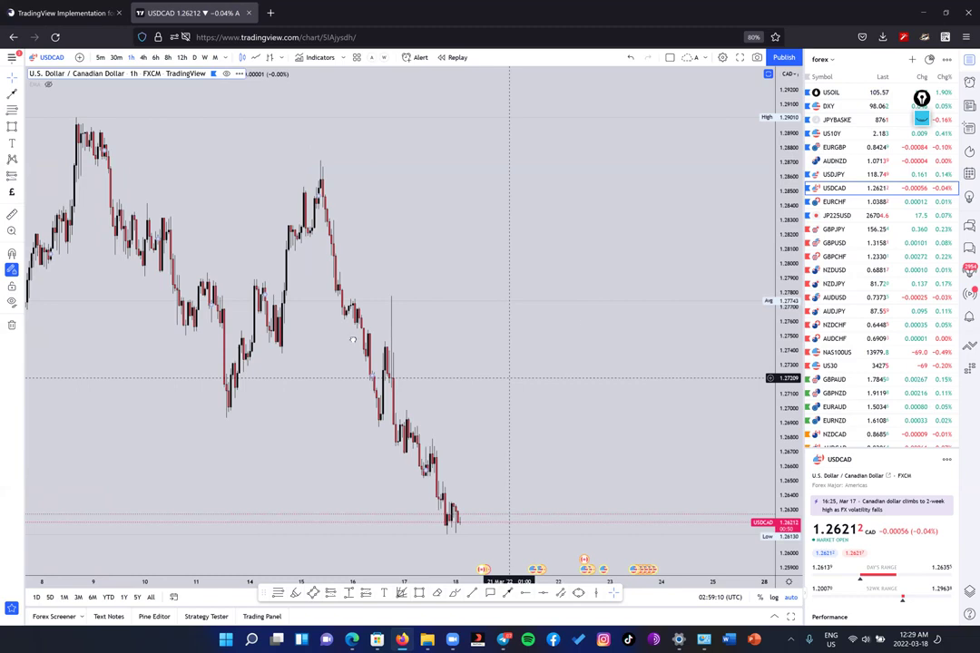
drag(353, 340, 586, 323)
scroll(585, 323, up, 3)
scroll(374, 343, up, 2)
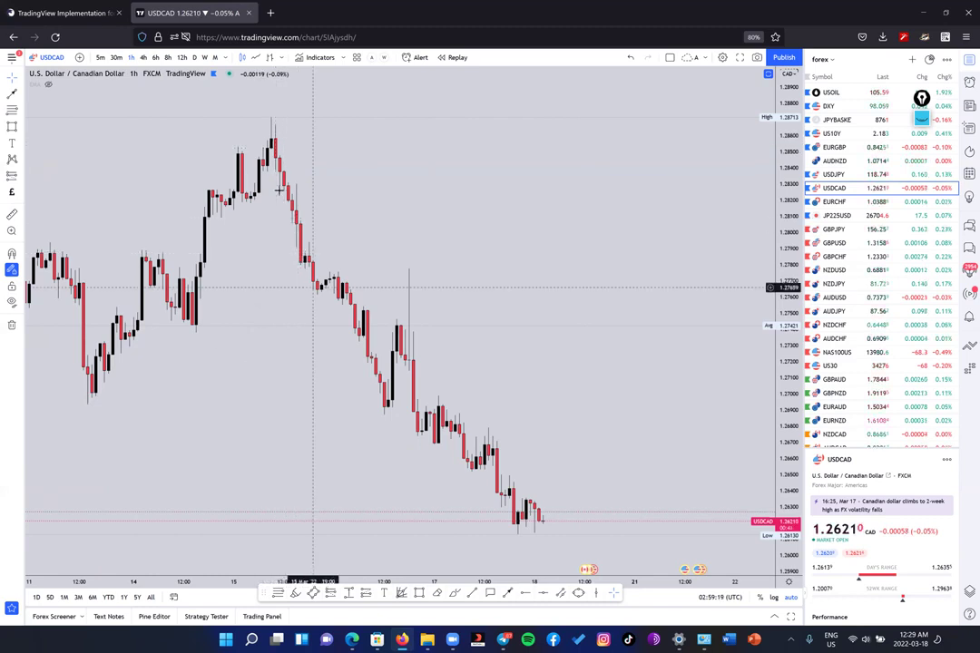
scroll(329, 210, up, 2)
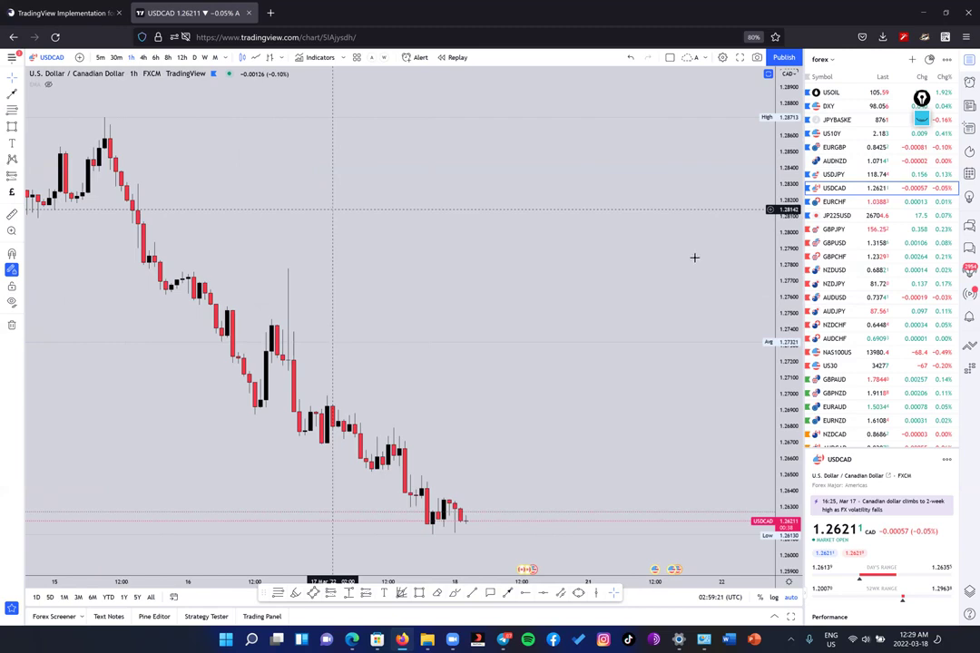
drag(332, 209, 694, 257)
drag(775, 317, 770, 274)
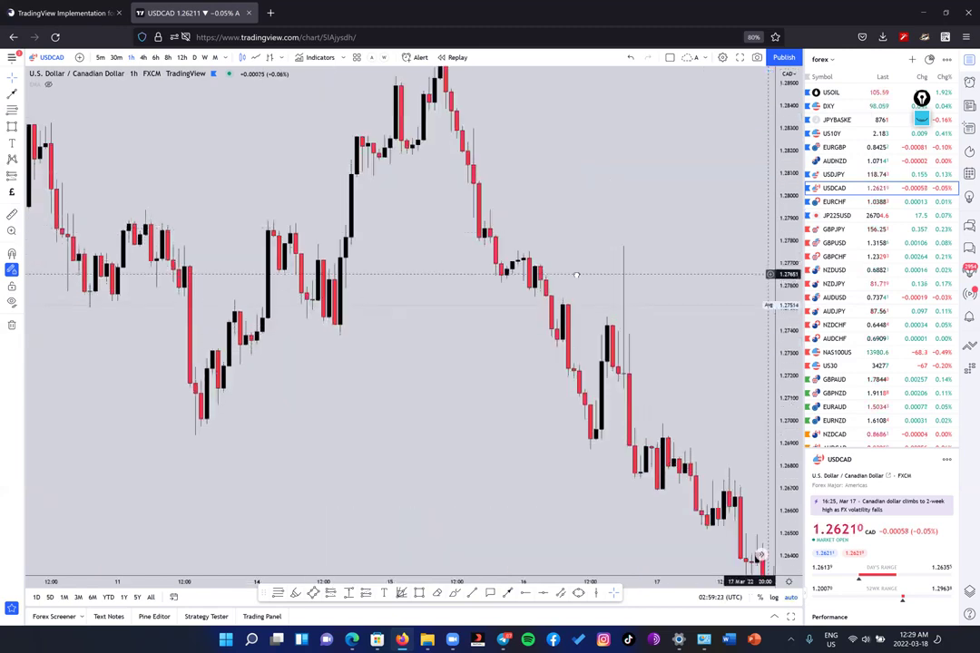
scroll(601, 193, right, 1)
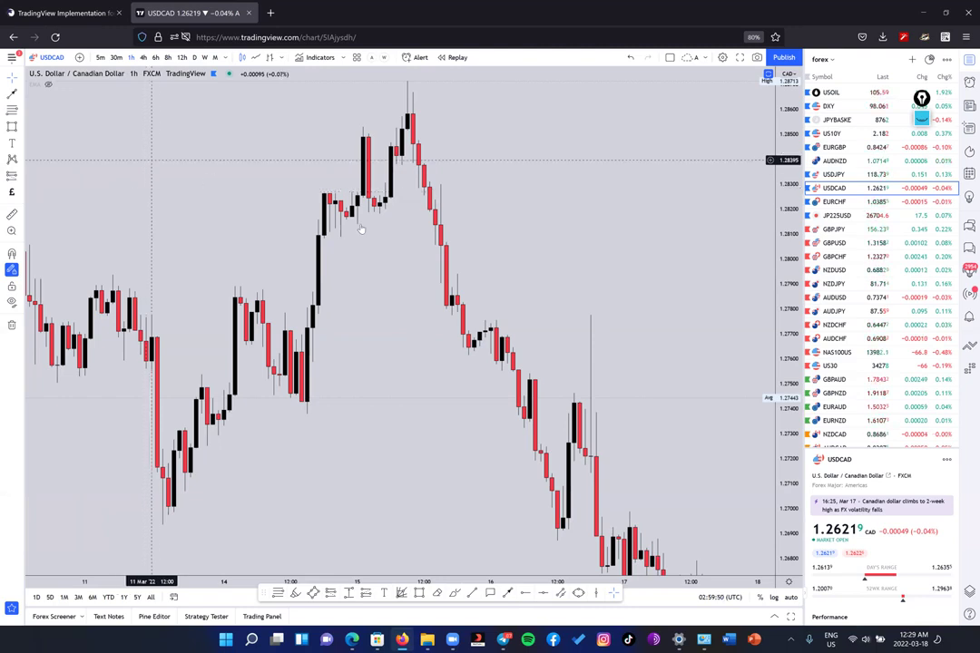
Step: Examine the individual bullish and bearish hourly candles around the 15 March USDCAD high close up
scroll(473, 193, up, 1)
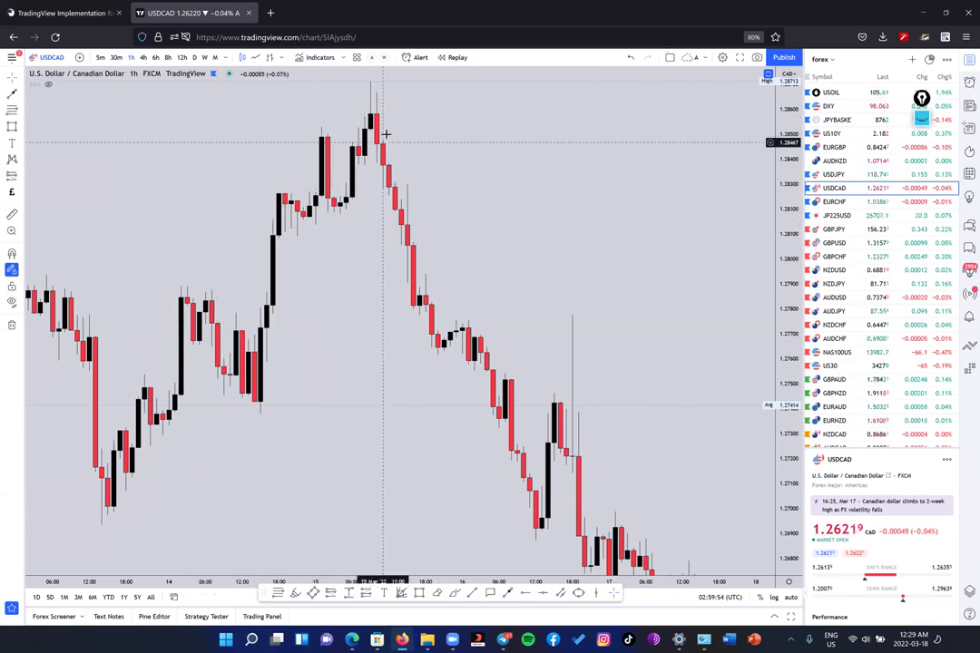
scroll(386, 138, up, 1)
drag(388, 139, 544, 265)
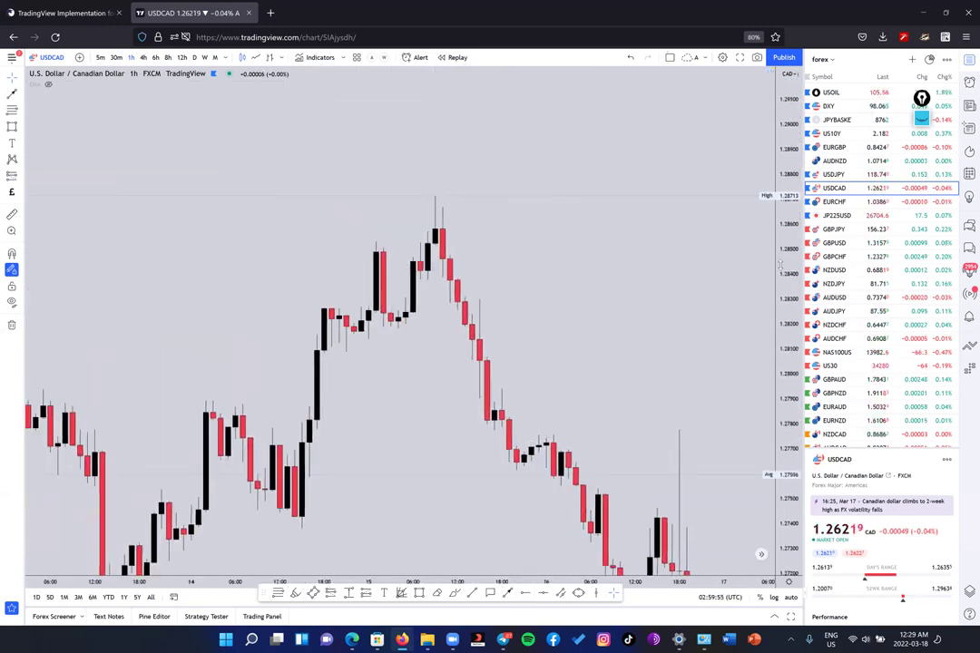
drag(781, 265, 781, 214)
scroll(563, 241, up, 7)
drag(432, 251, 613, 303)
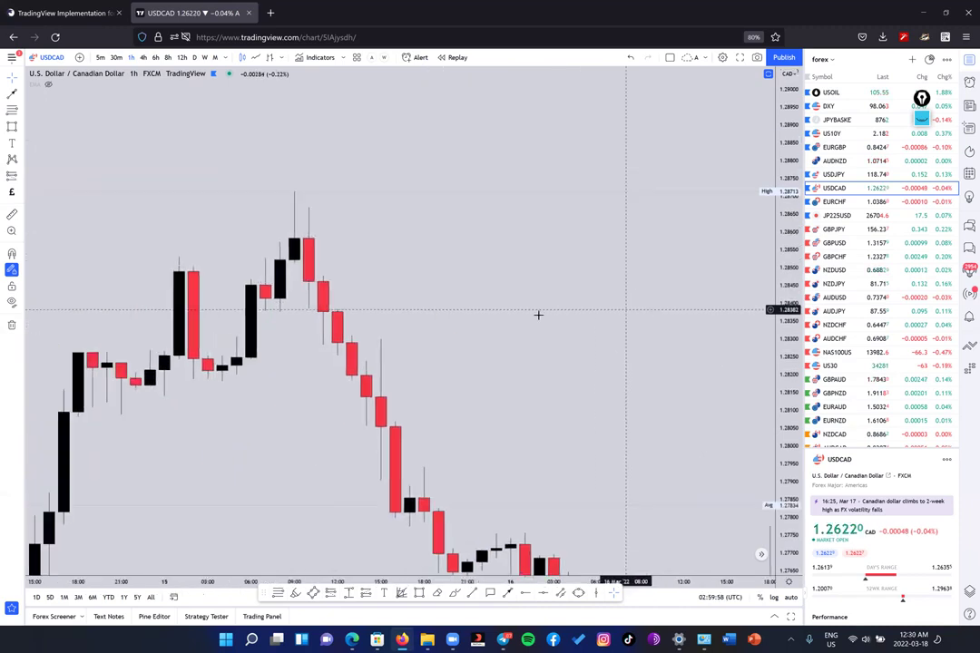
scroll(538, 315, right, 2)
scroll(660, 306, left, 1)
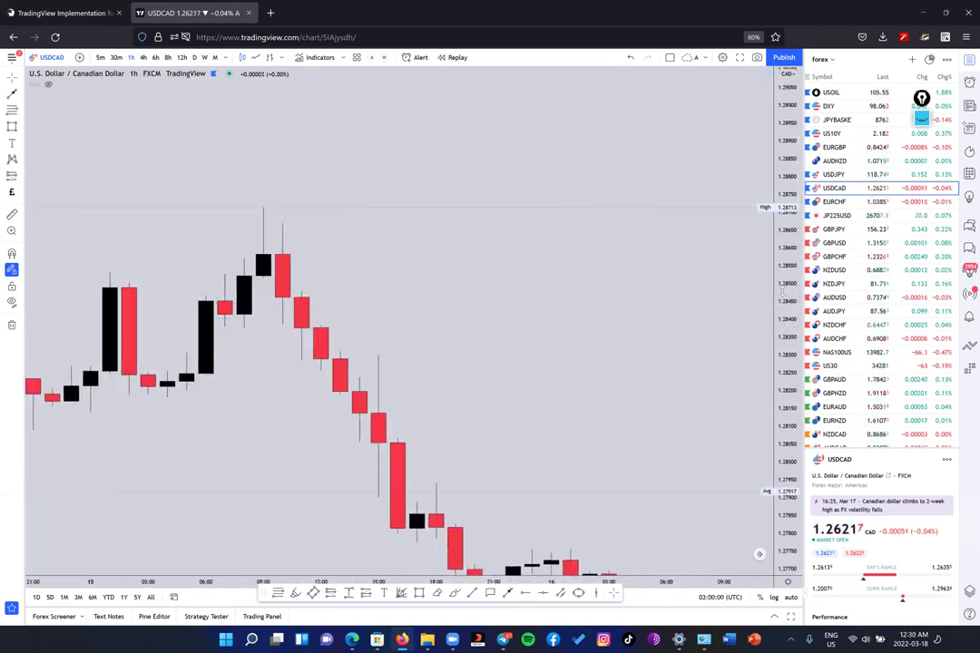
drag(782, 292, 782, 218)
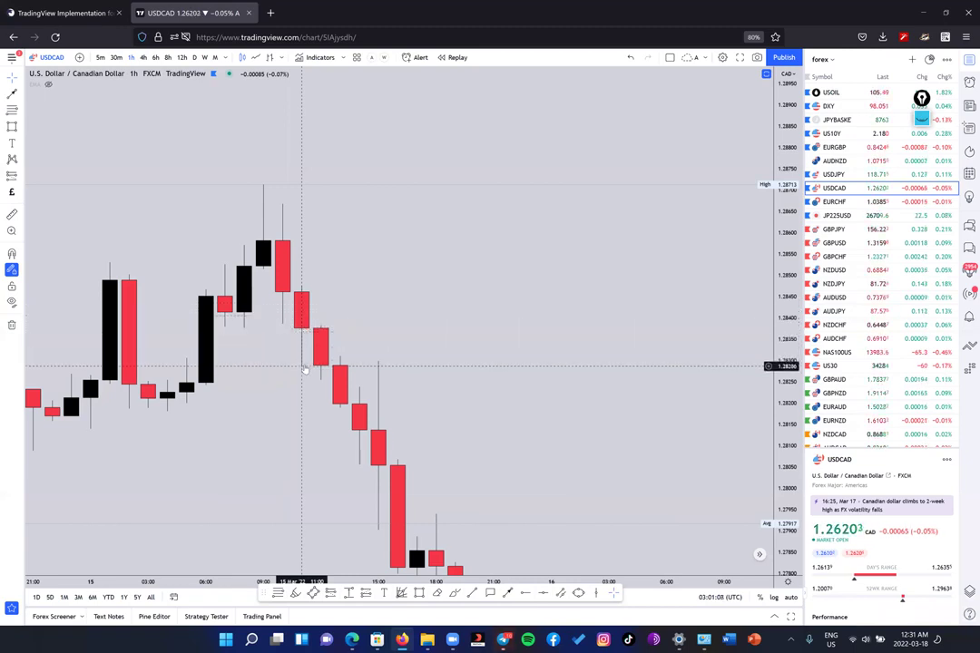
drag(380, 333, 462, 309)
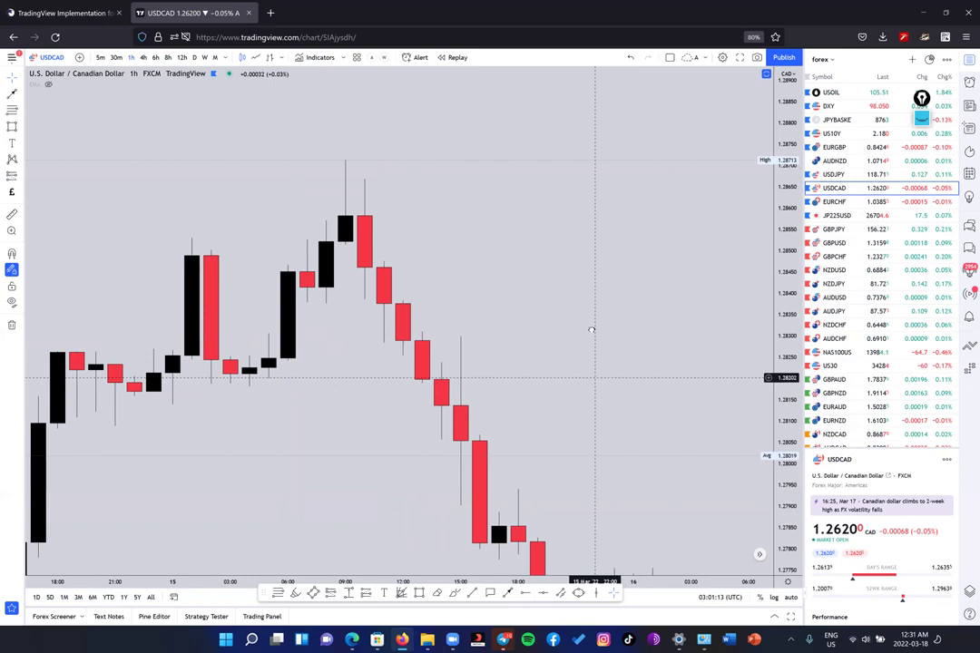
scroll(580, 323, left, 4)
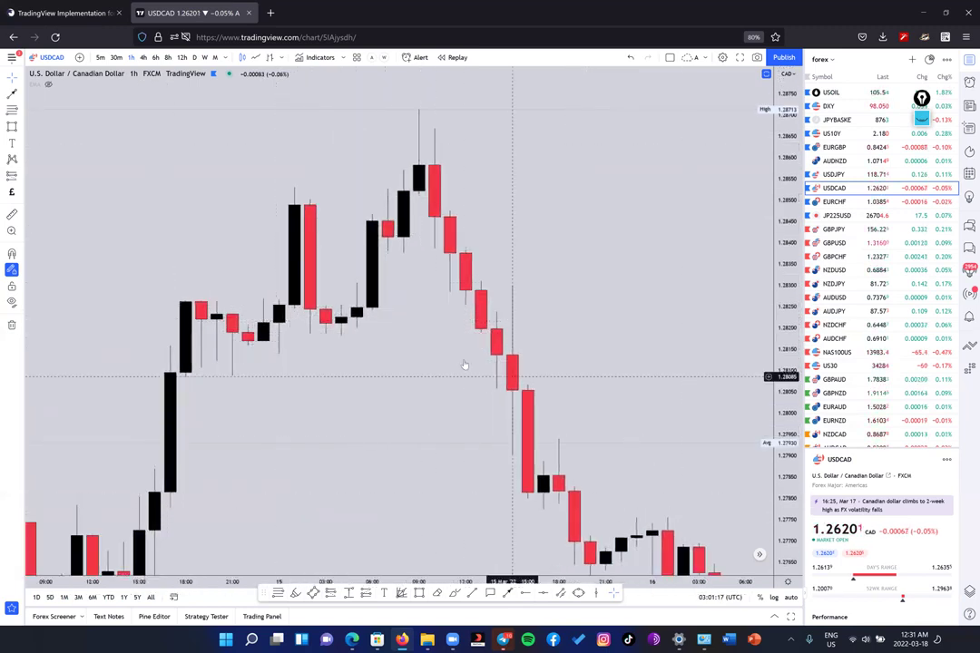
scroll(423, 381, down, 1)
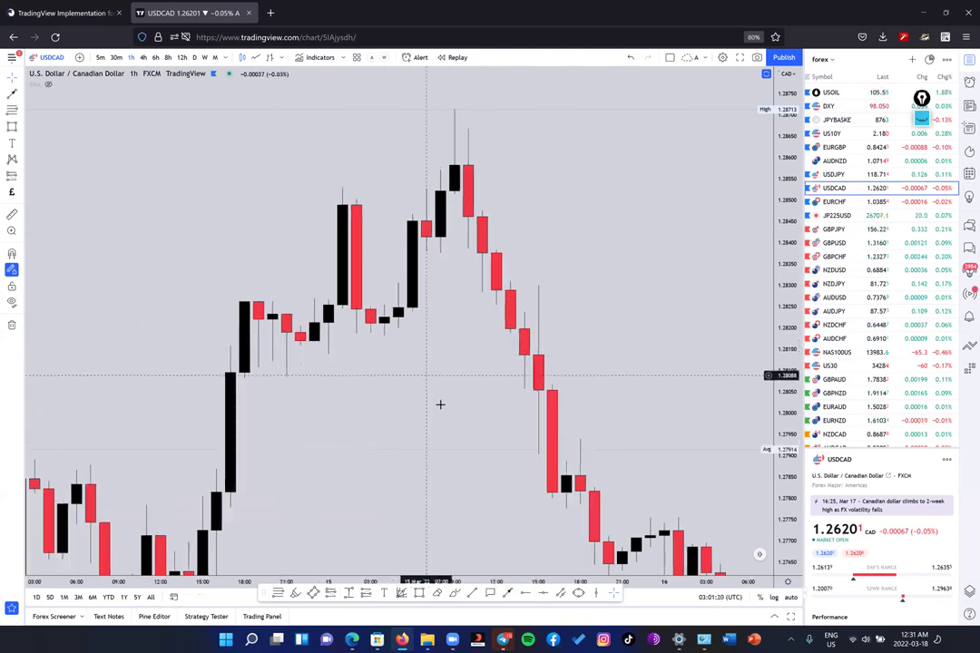
drag(440, 404, 384, 312)
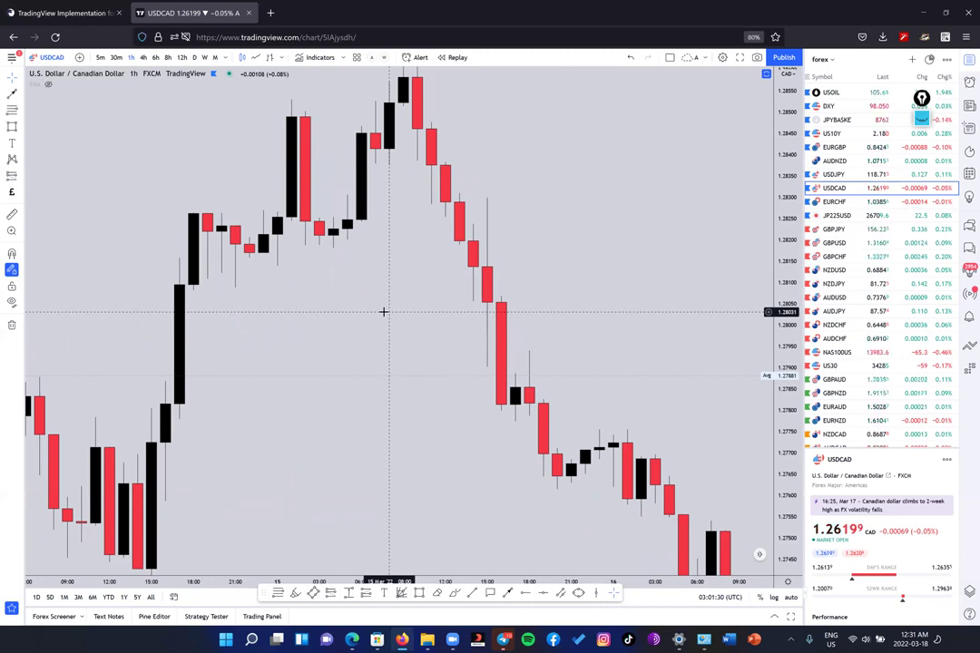
Step: Add the text heading "types of candles" in the empty chart area above the price candles
drag(487, 163, 385, 589)
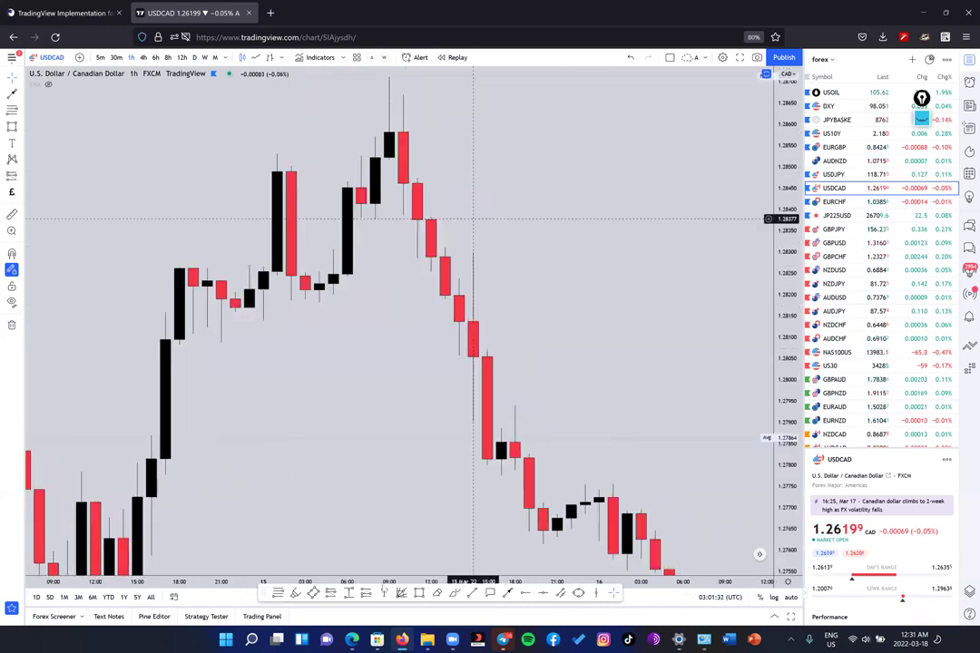
drag(472, 219, 412, 545)
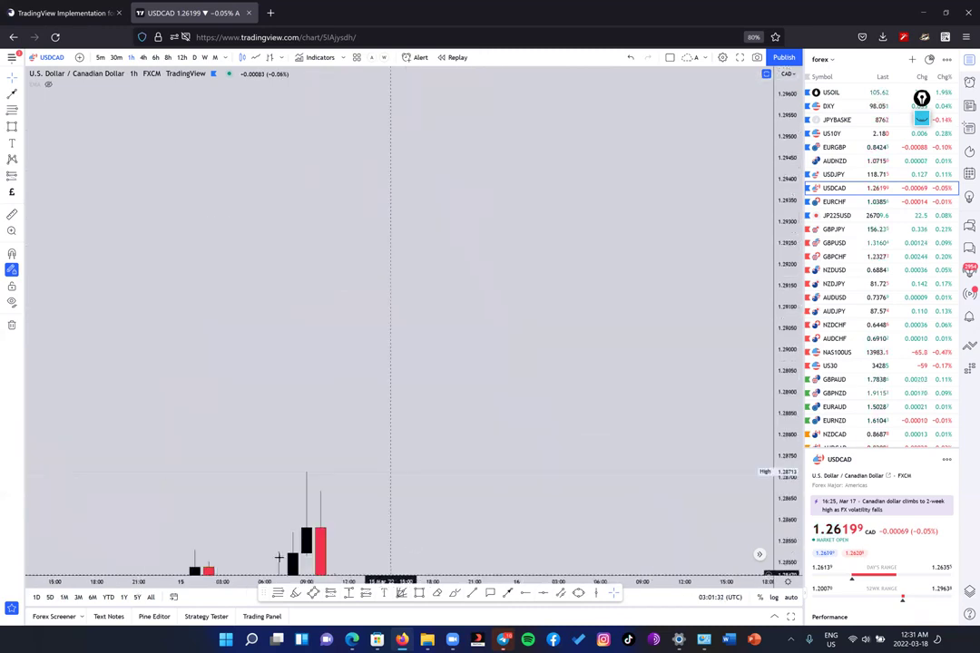
drag(278, 558, 271, 562)
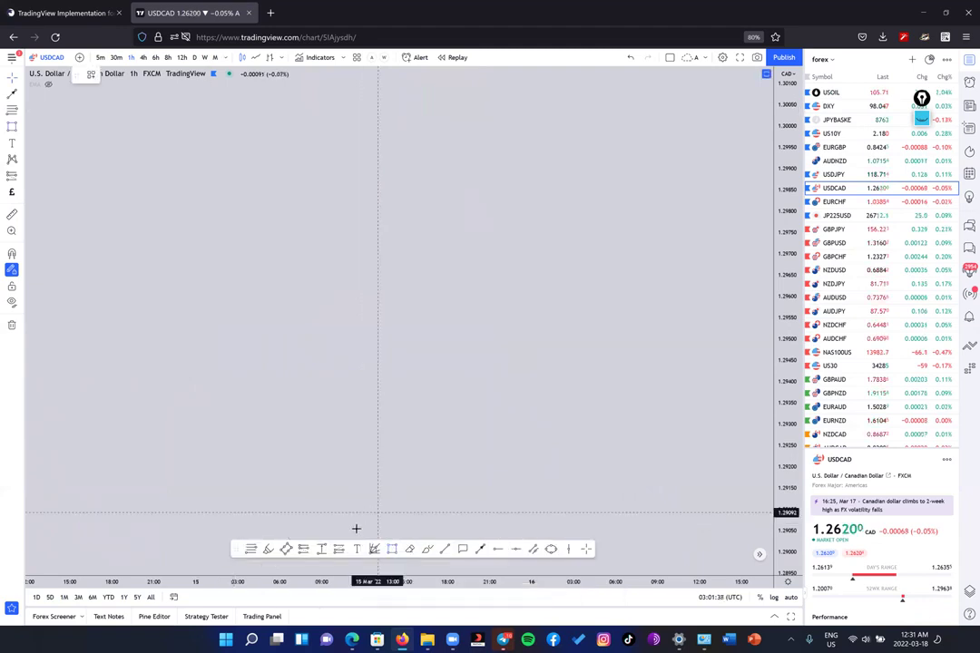
click(273, 128)
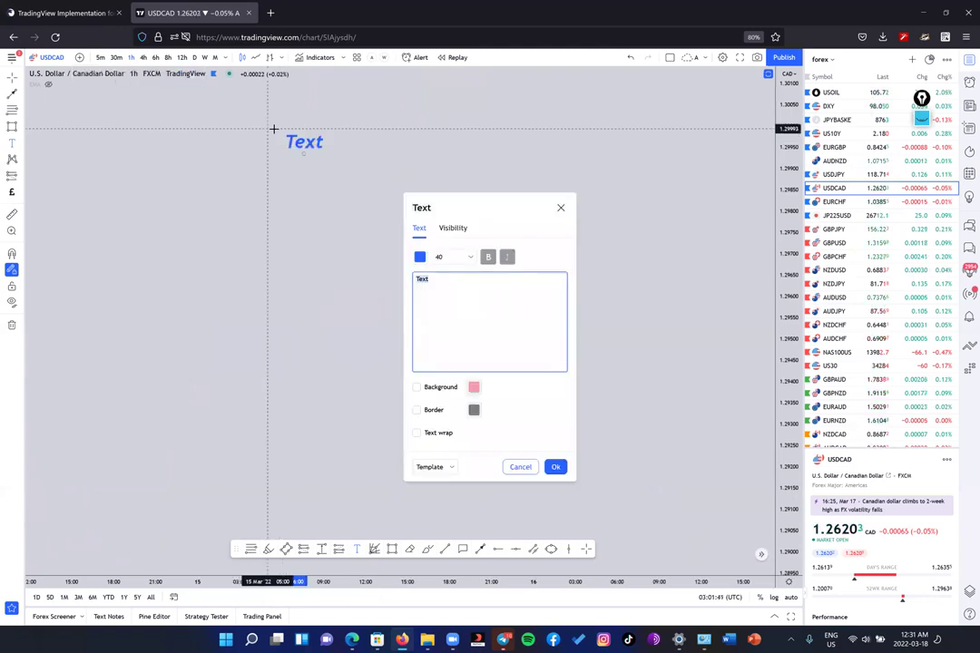
text(types of cs)
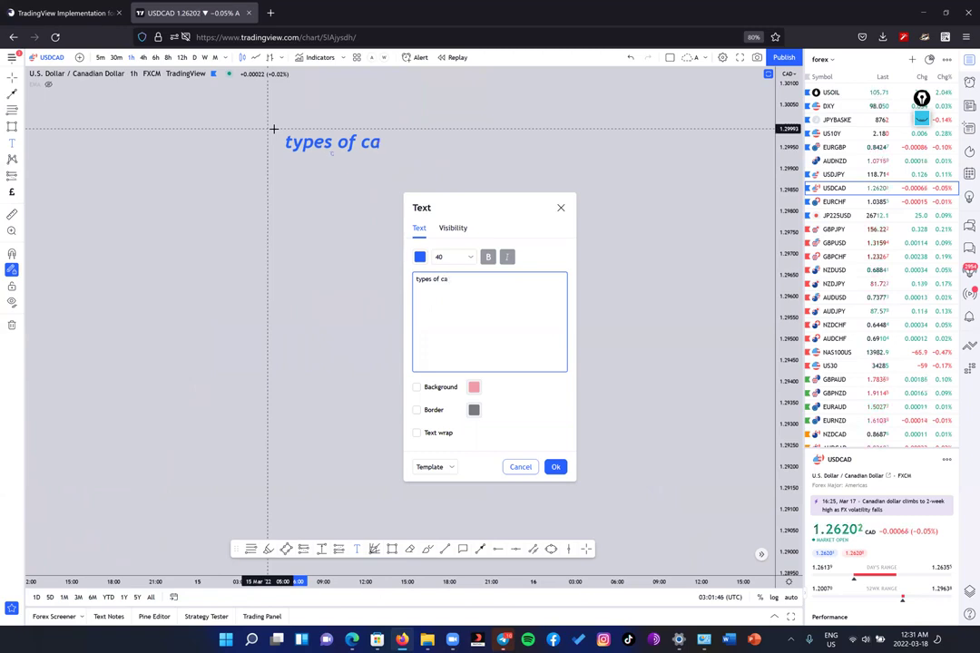
text(ndles)
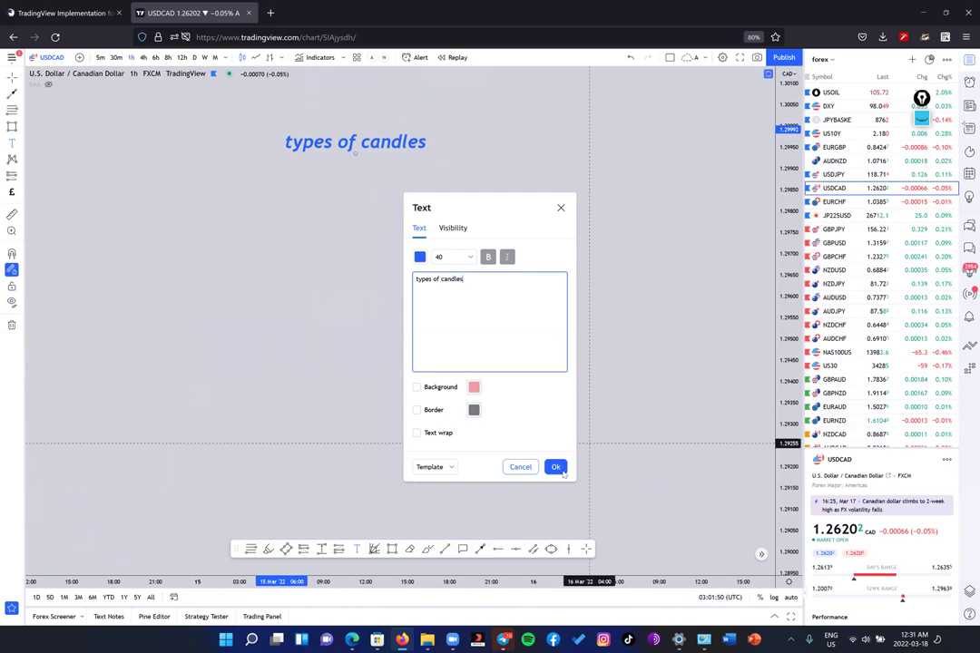
Step: Underline the "types of candles" heading with a thin, wide rectangle directly beneath it
click(373, 529)
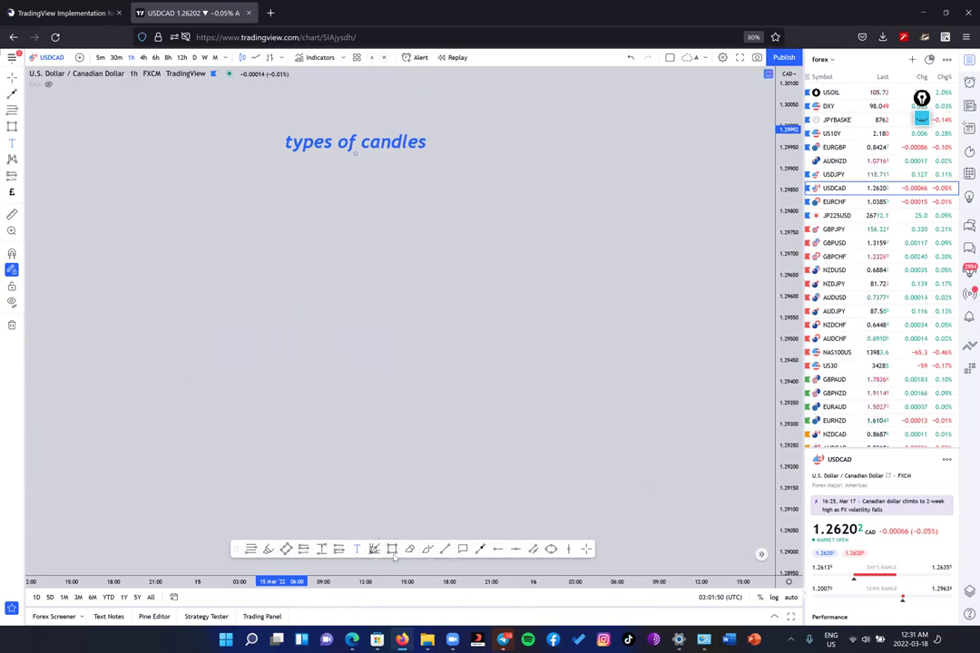
click(282, 155)
click(448, 158)
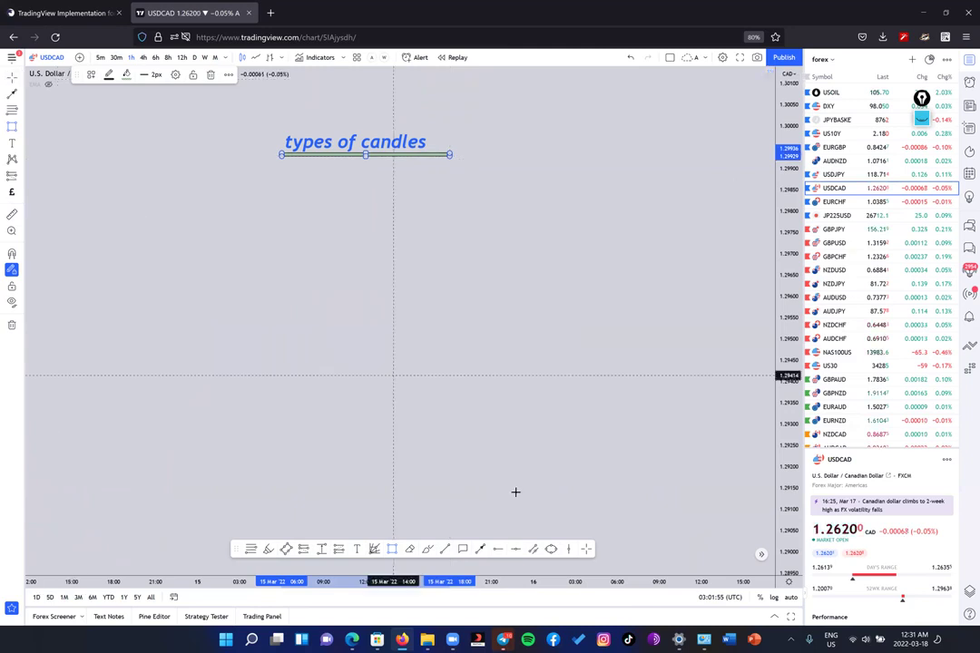
click(526, 424)
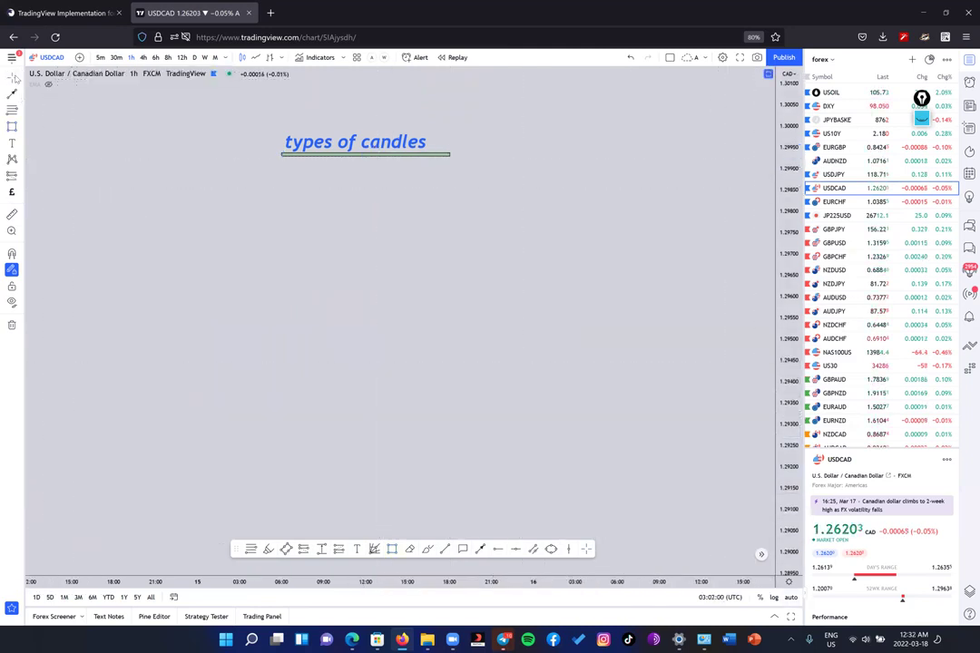
Step: Fit the price scale automatically to the candles and examine the USDCAD decline from 15 to 18 March
drag(554, 261, 566, 195)
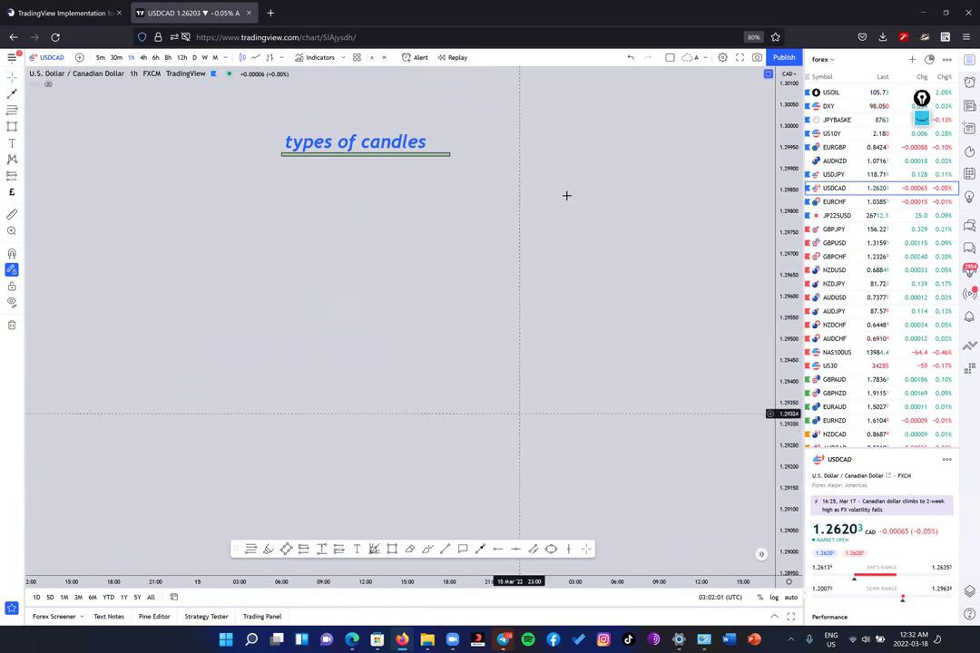
click(791, 598)
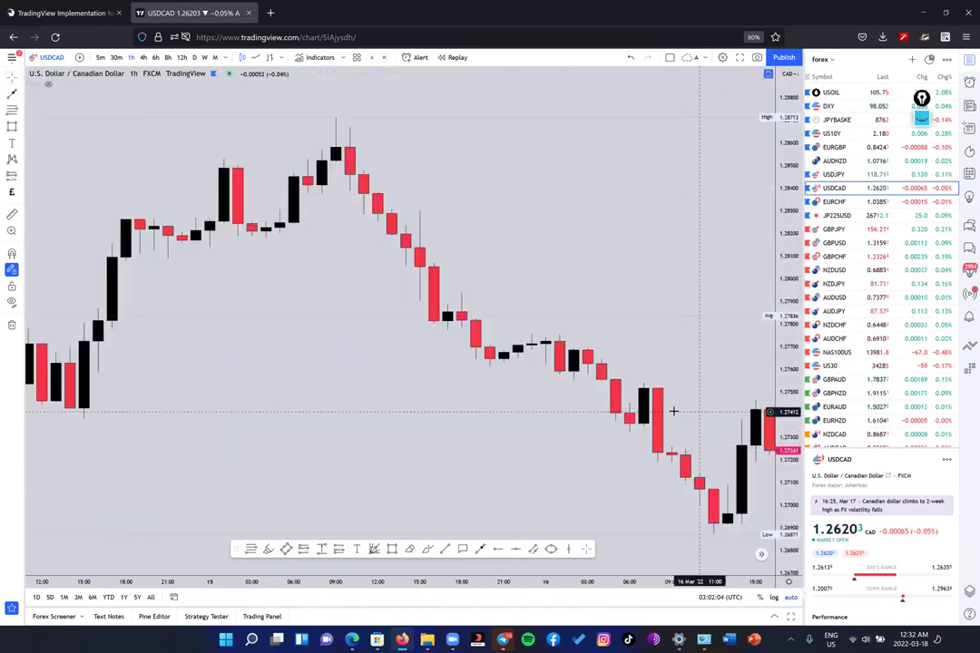
drag(566, 402, 366, 399)
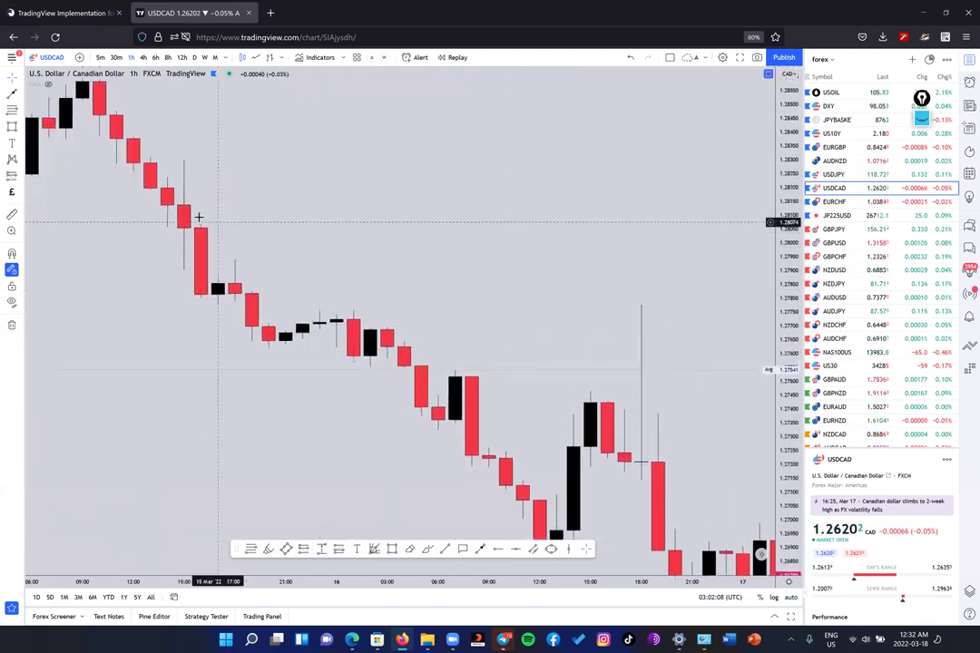
drag(214, 247, 325, 315)
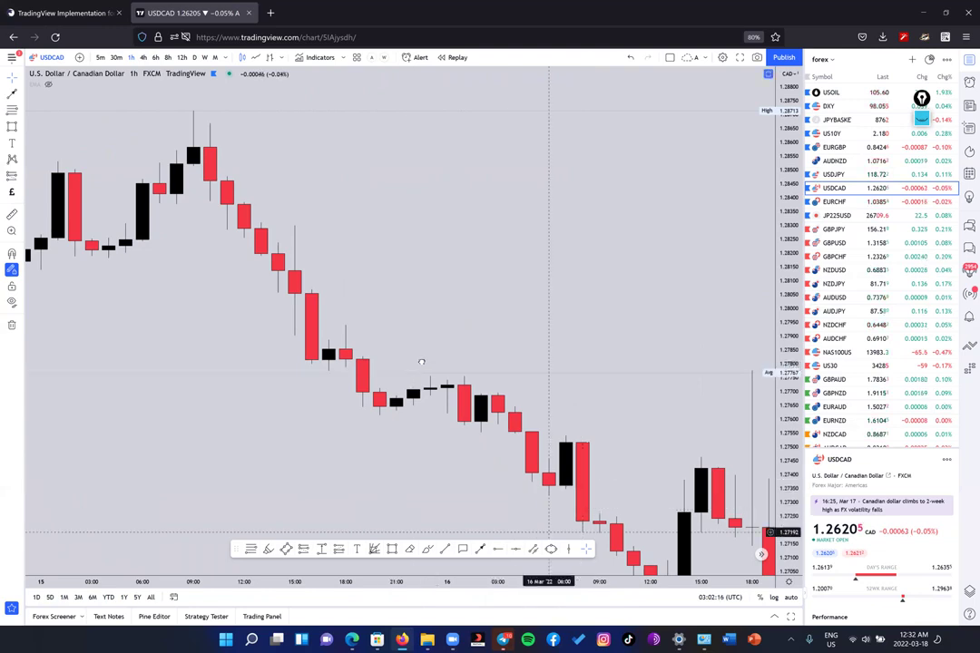
drag(638, 487, 421, 362)
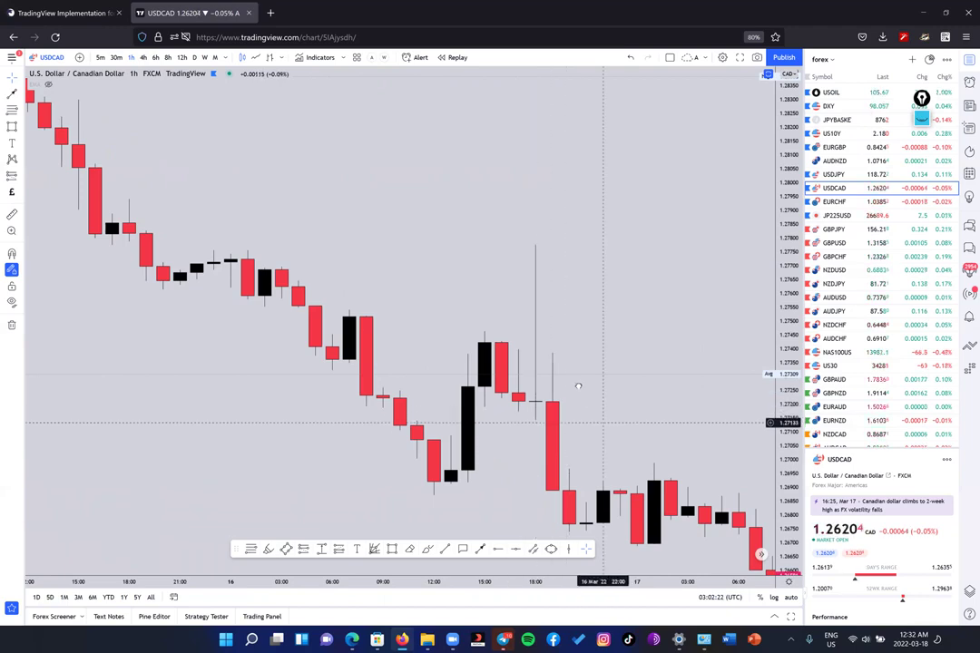
drag(578, 385, 567, 358)
drag(648, 389, 256, 214)
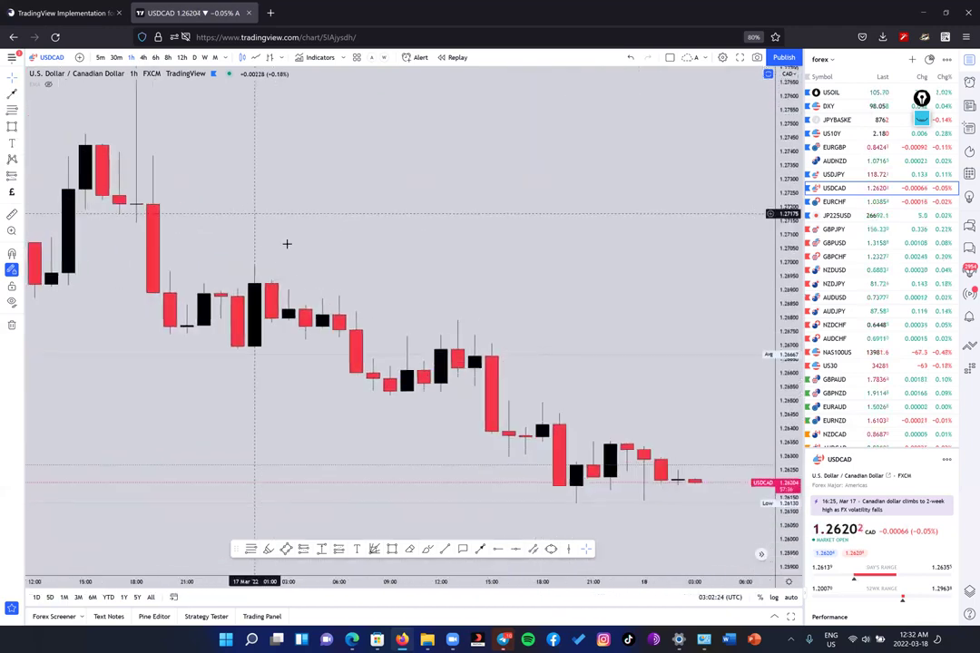
drag(472, 357, 742, 461)
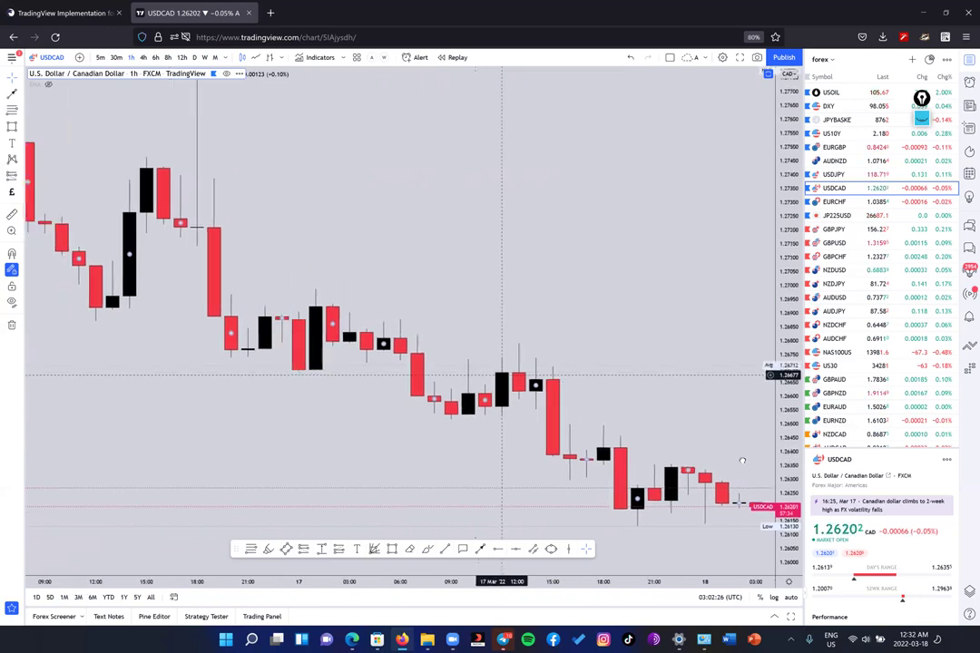
Step: Examine the hourly candles of the 14 to 15 March rally and the reversal that follows it
scroll(502, 374, left, 4)
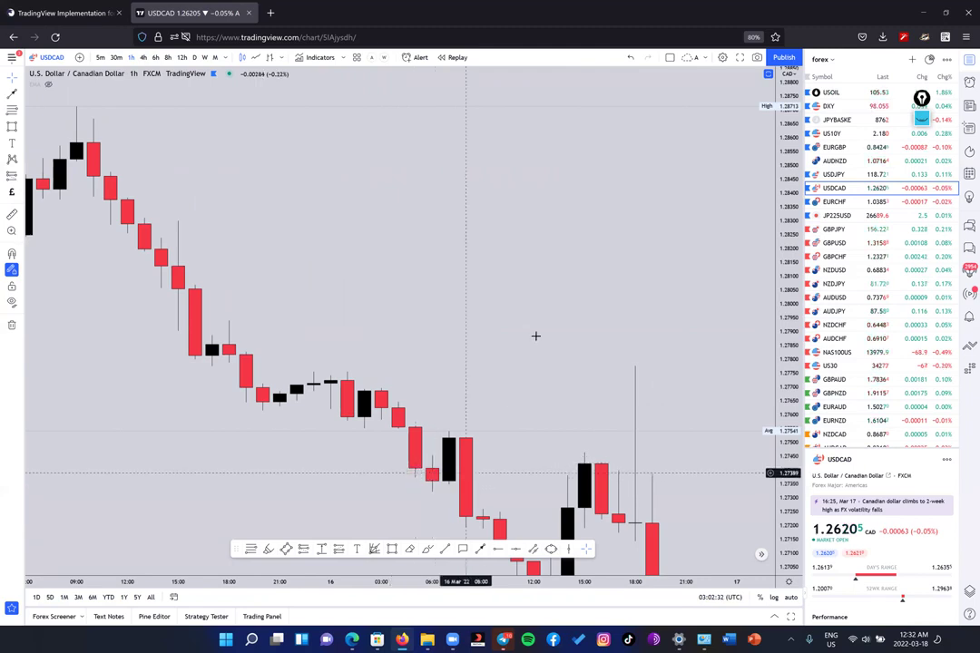
scroll(270, 381, left, 5)
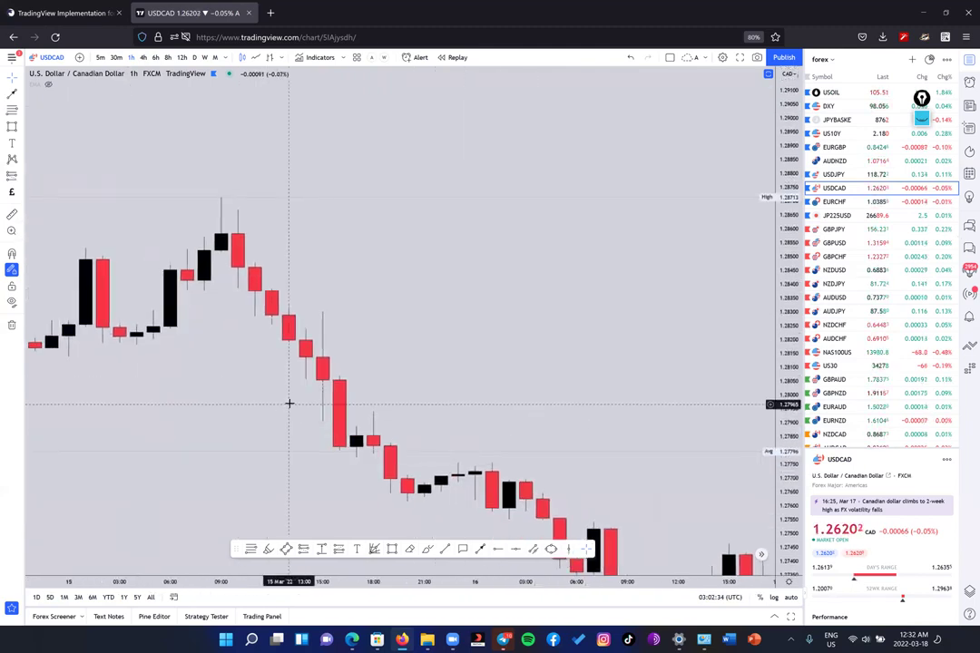
scroll(451, 319, left, 3)
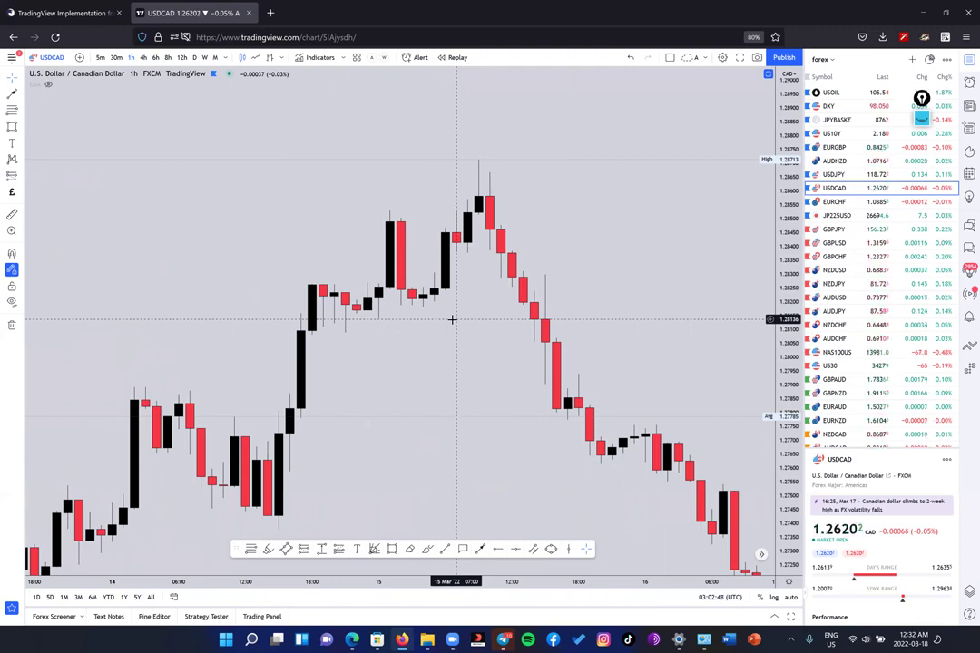
drag(446, 312, 517, 313)
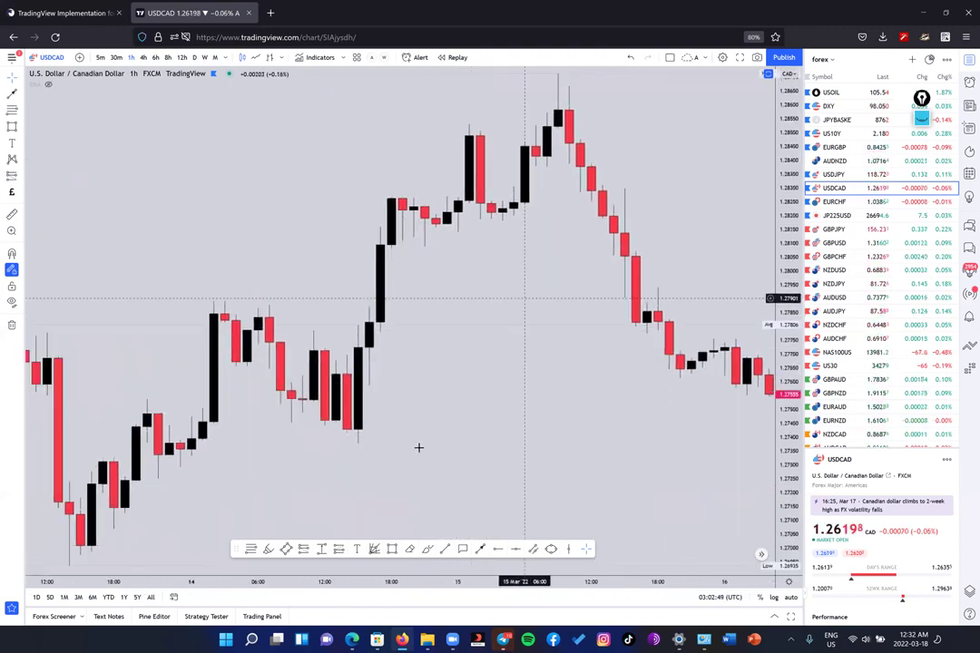
drag(426, 448, 460, 439)
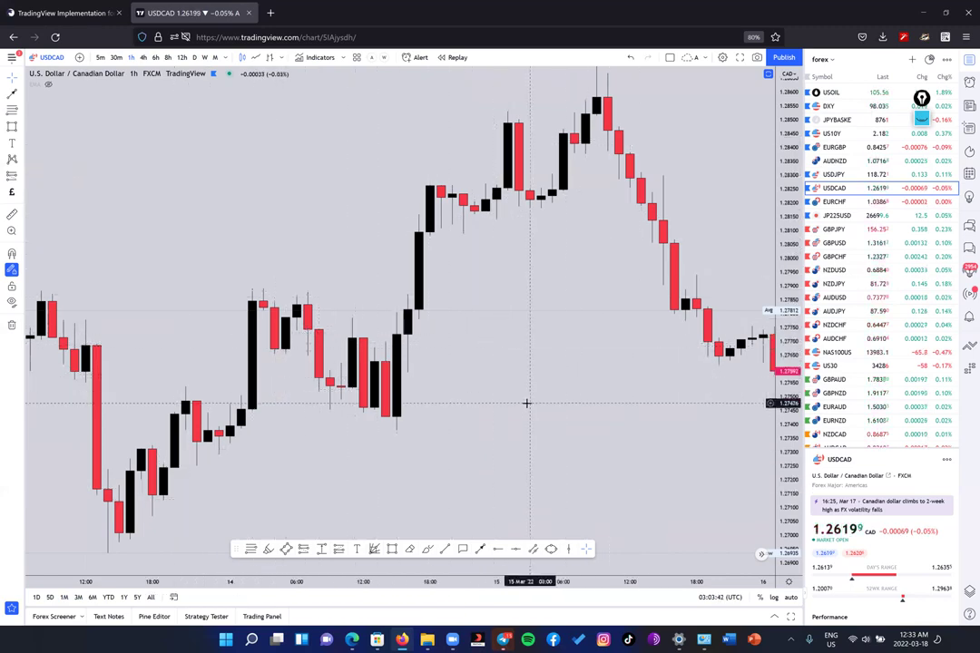
drag(526, 403, 474, 398)
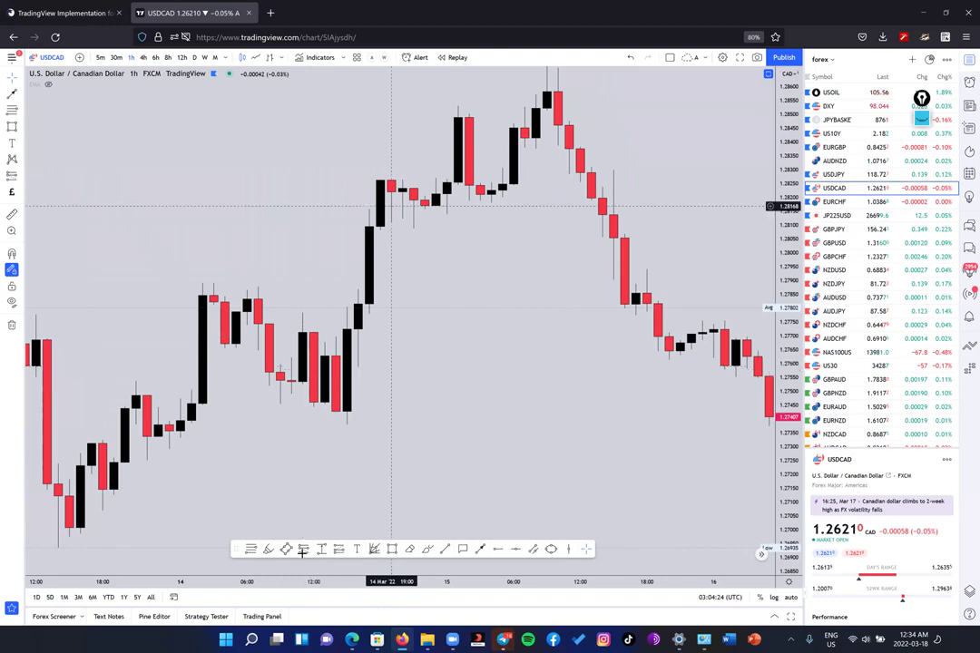
scroll(201, 464, down, 1)
scroll(488, 383, down, 1)
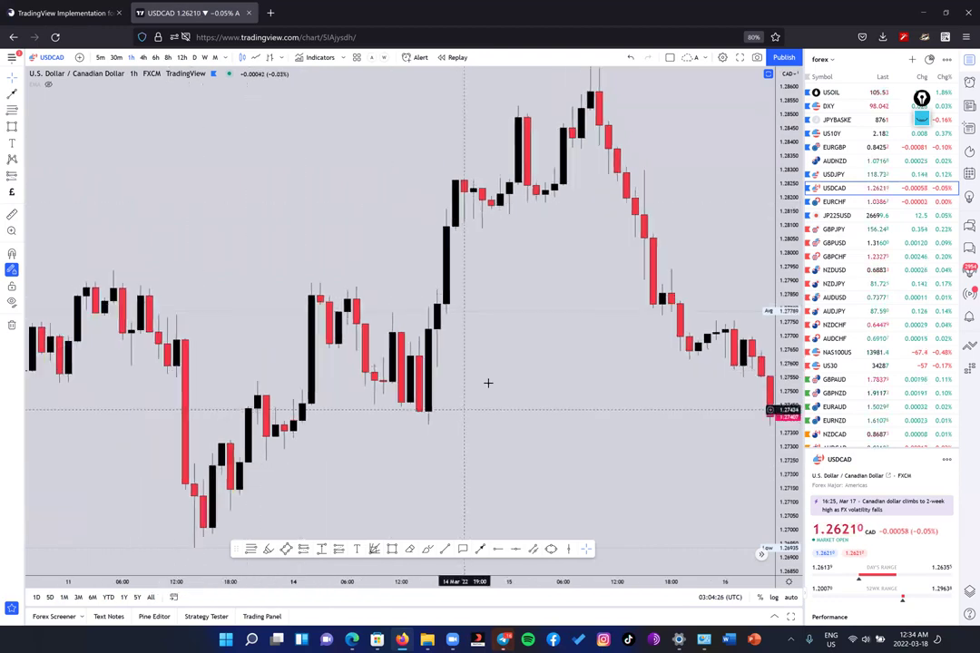
scroll(284, 343, up, 1)
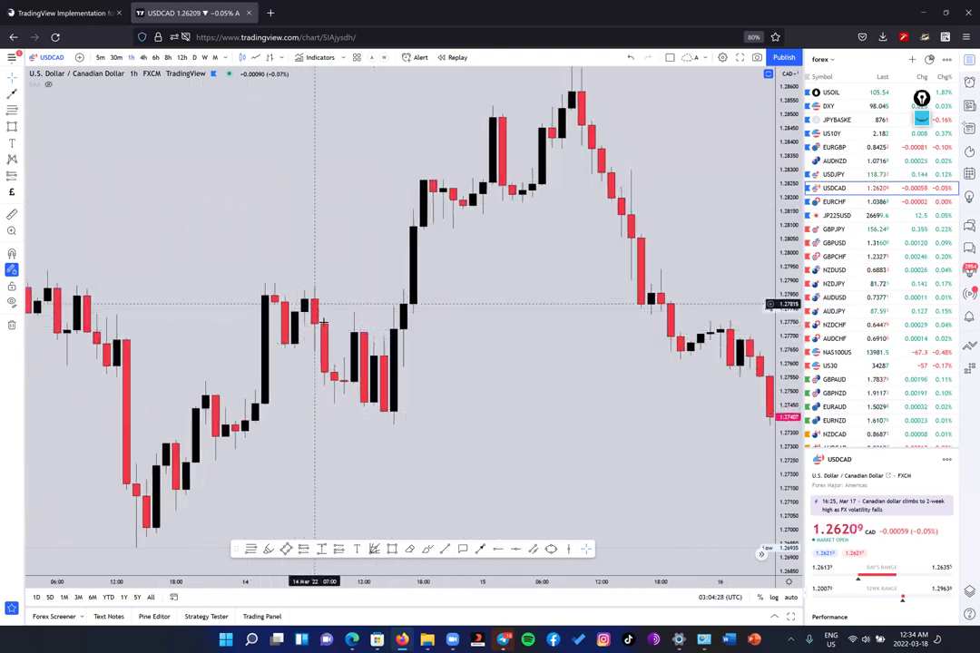
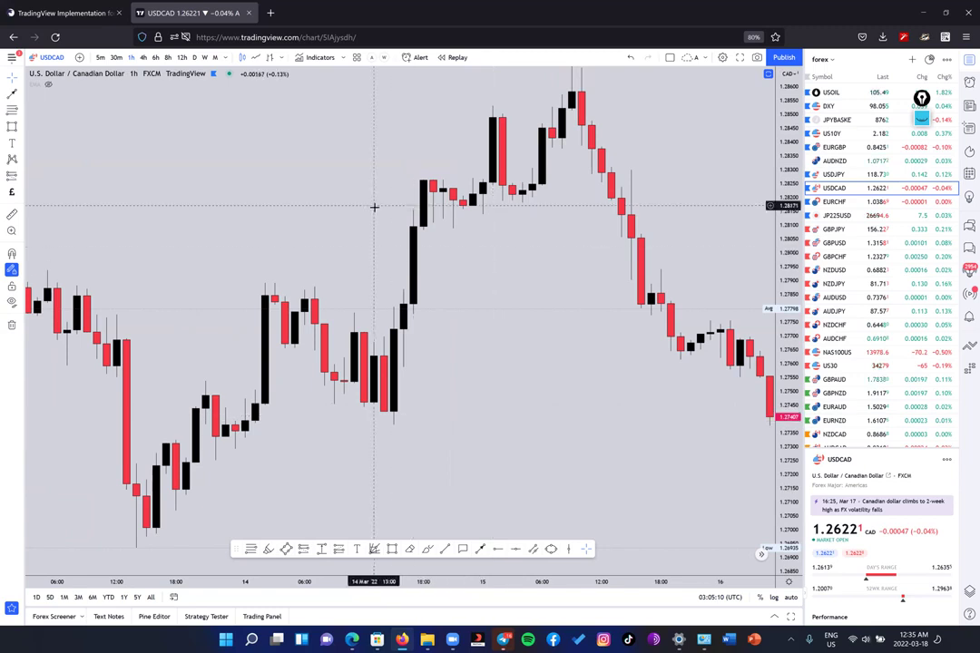
Step: Move the "types of candles" heading and its underline together to a higher, earlier spot in the empty chart area
drag(520, 545, 530, 544)
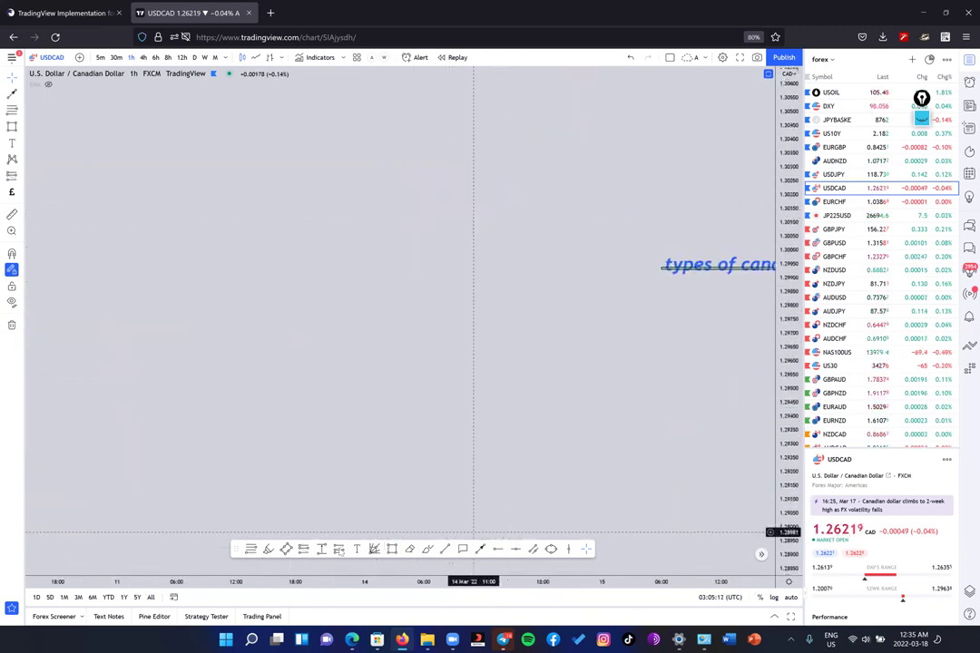
drag(433, 337, 76, 219)
drag(330, 218, 278, 260)
drag(258, 426, 367, 356)
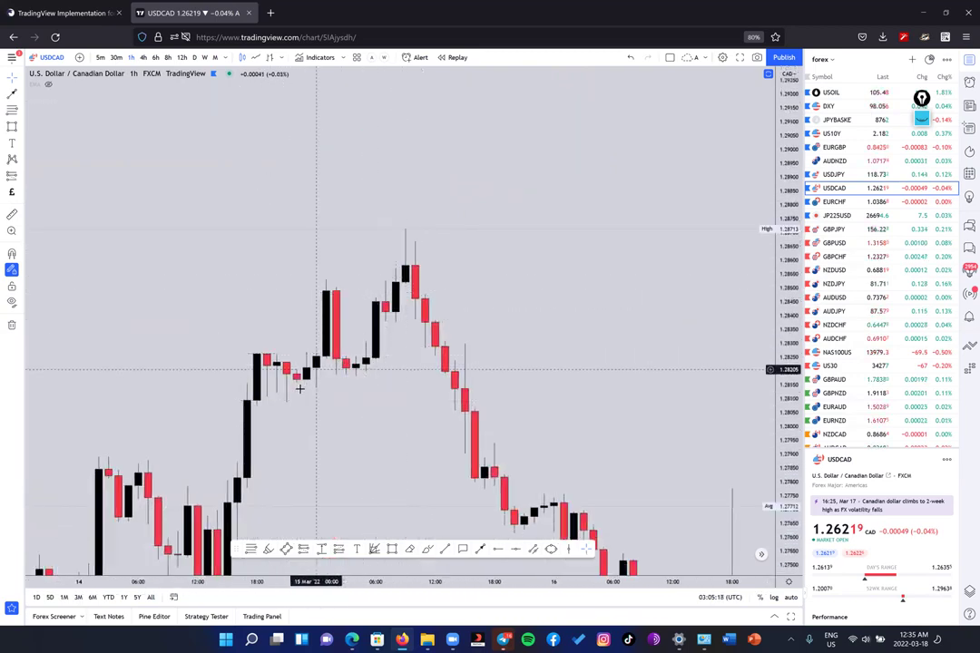
drag(300, 388, 328, 349)
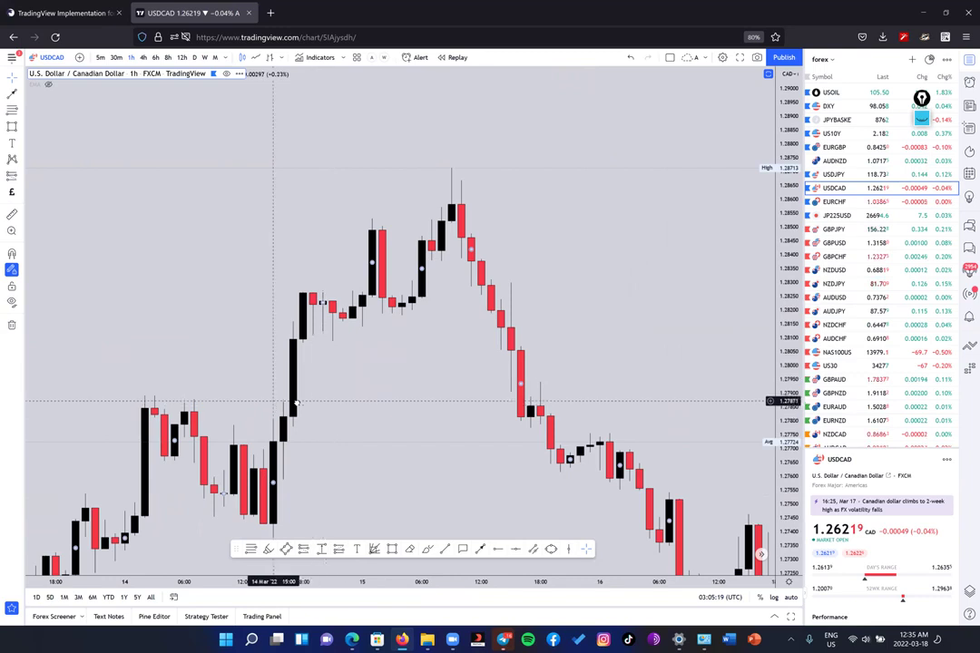
drag(280, 422, 363, 487)
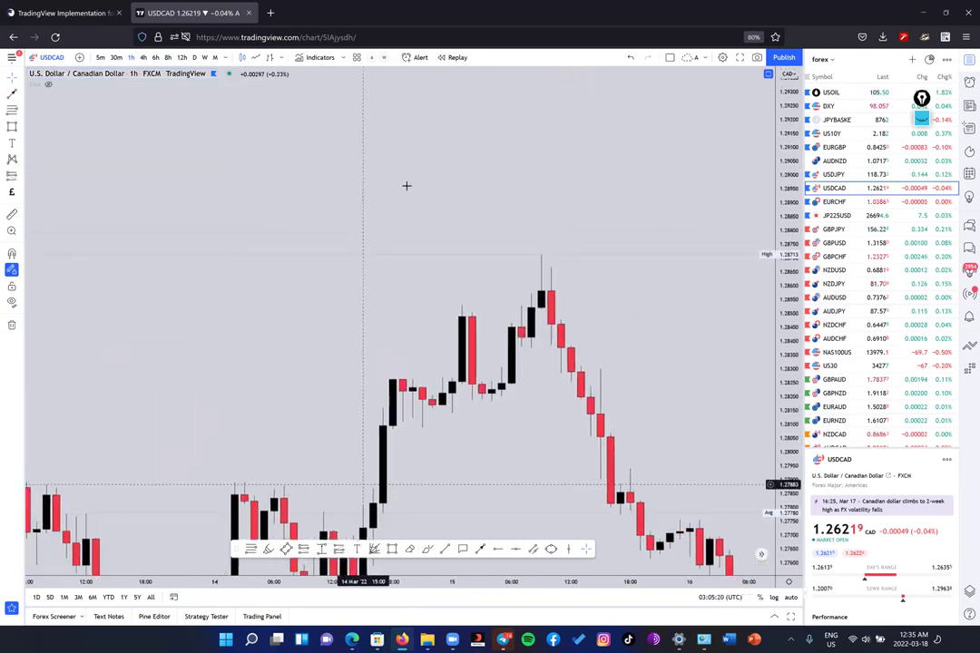
drag(406, 186, 273, 210)
drag(390, 268, 381, 354)
click(374, 269)
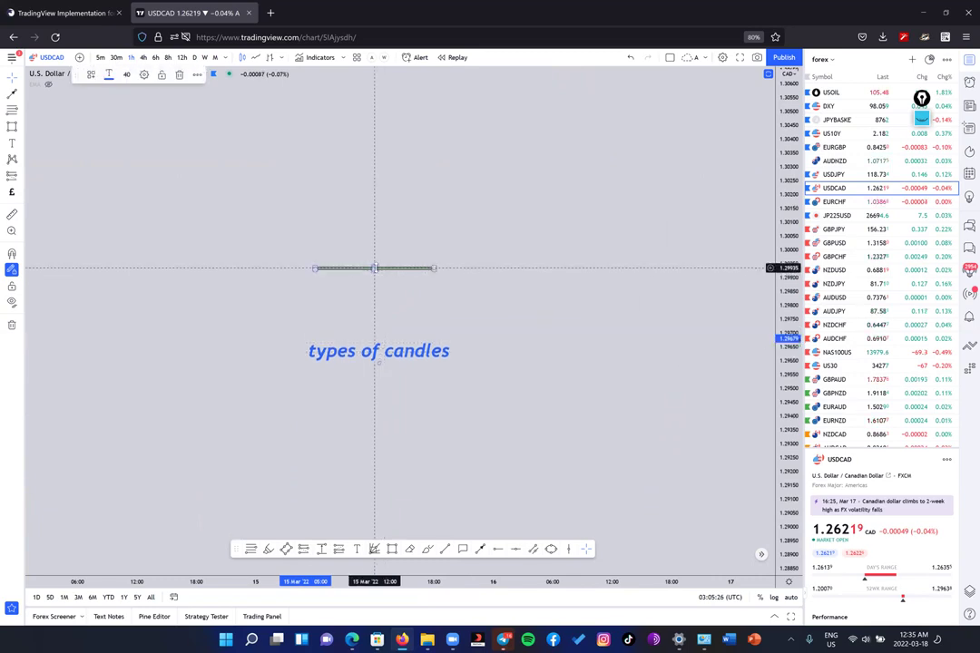
drag(374, 269, 266, 197)
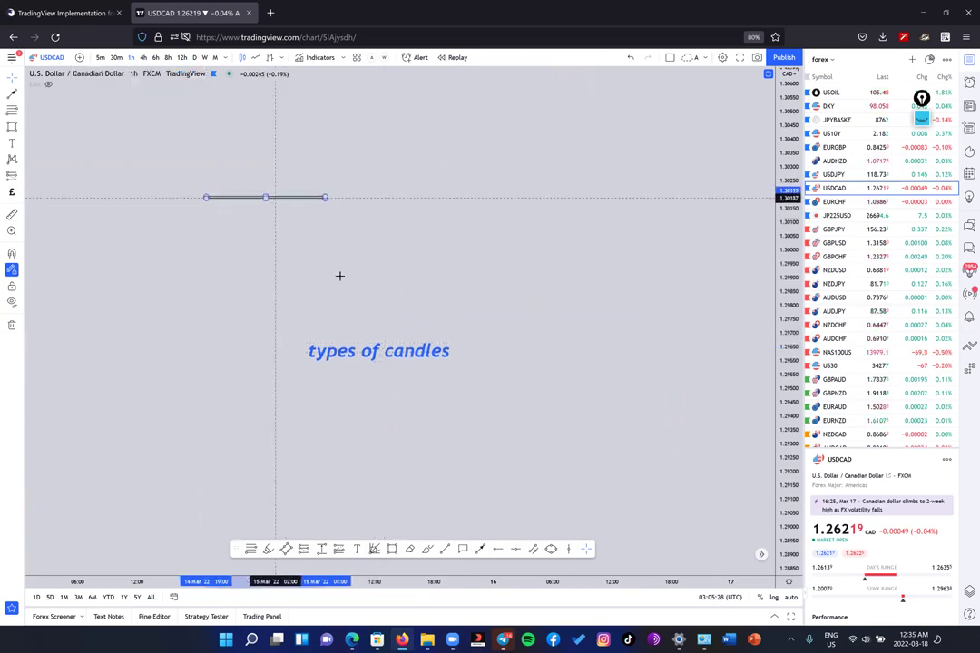
drag(354, 350, 244, 182)
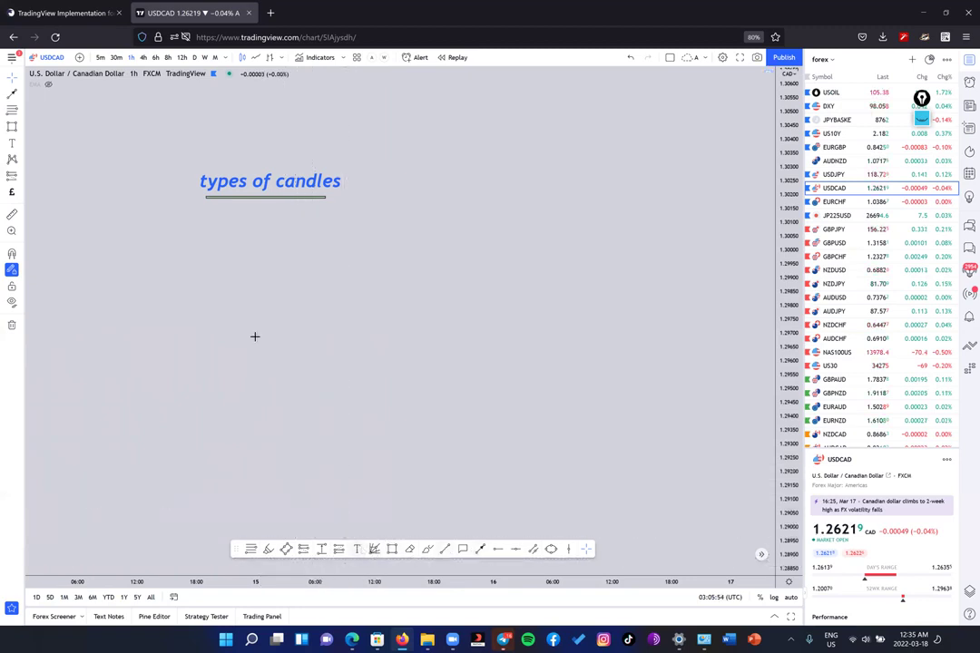
Step: Place a text note beneath the heading and start a numbered list with "1. doji" and "2.spinning top"
click(182, 233)
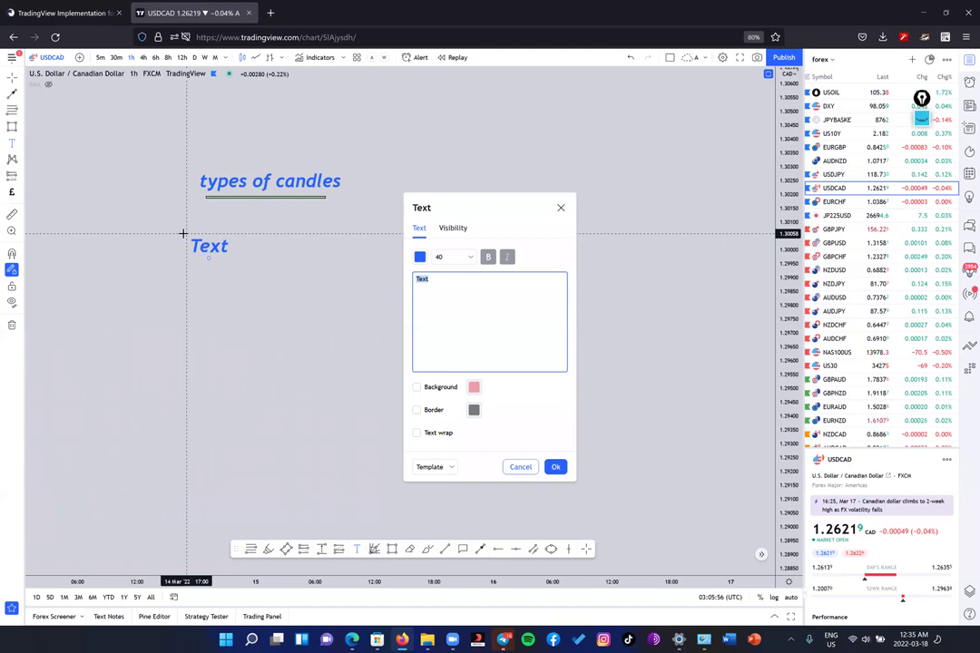
text(1)
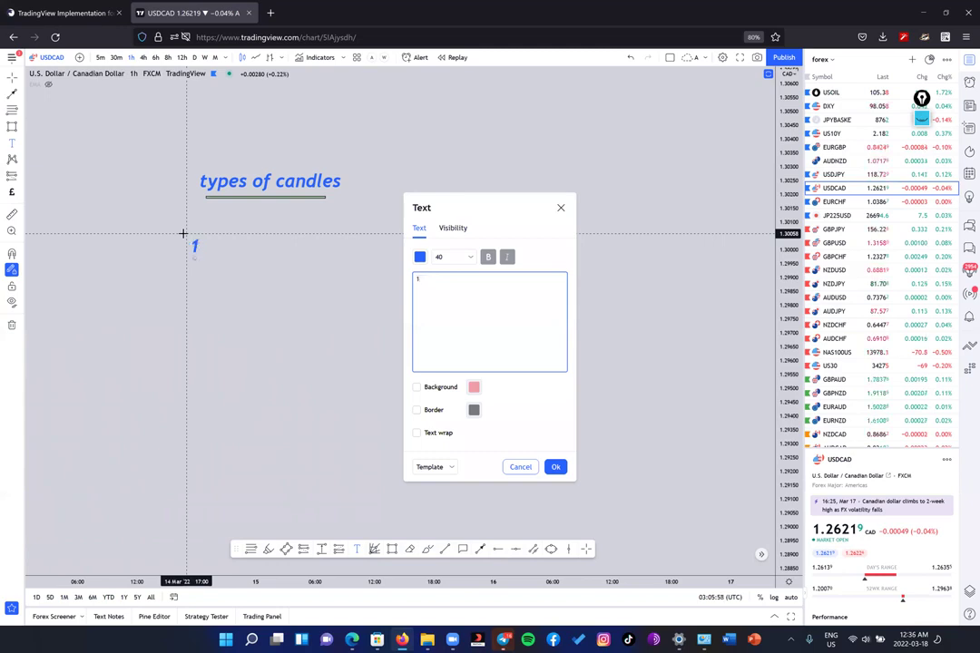
text(.)
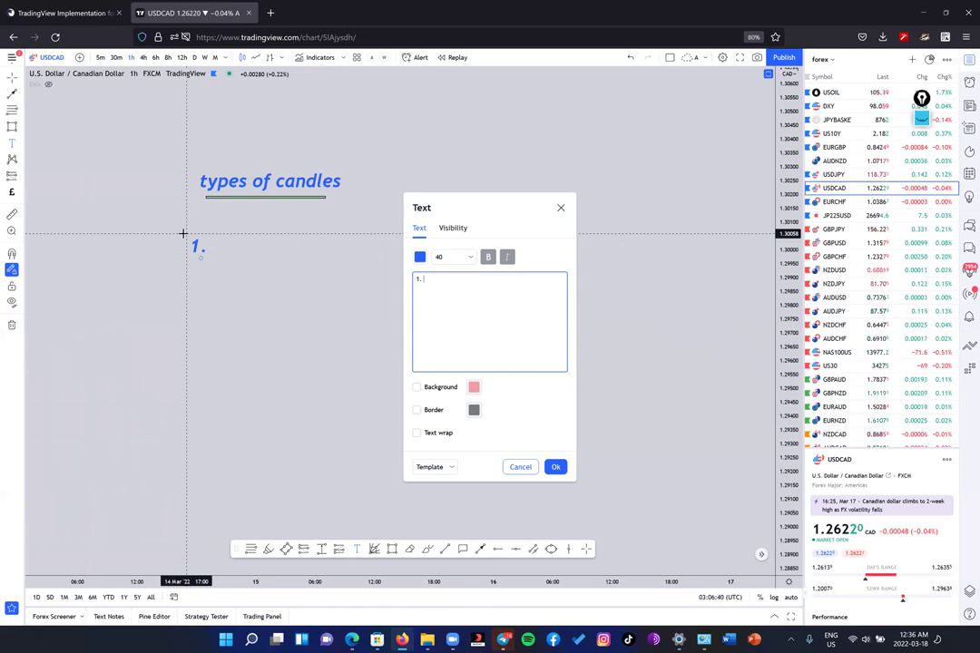
text(doji )
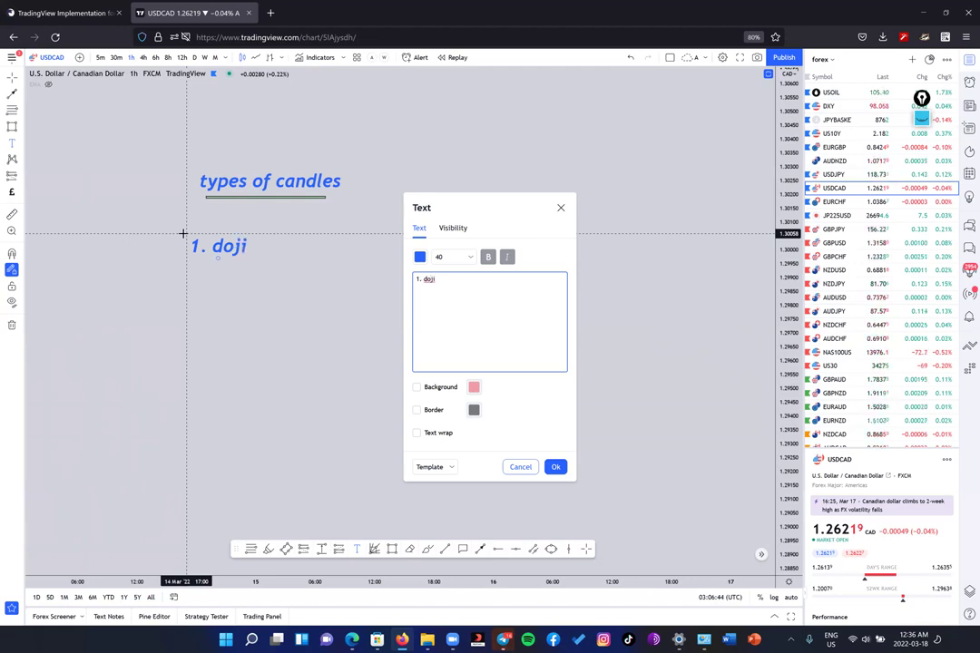
text(2.spi)
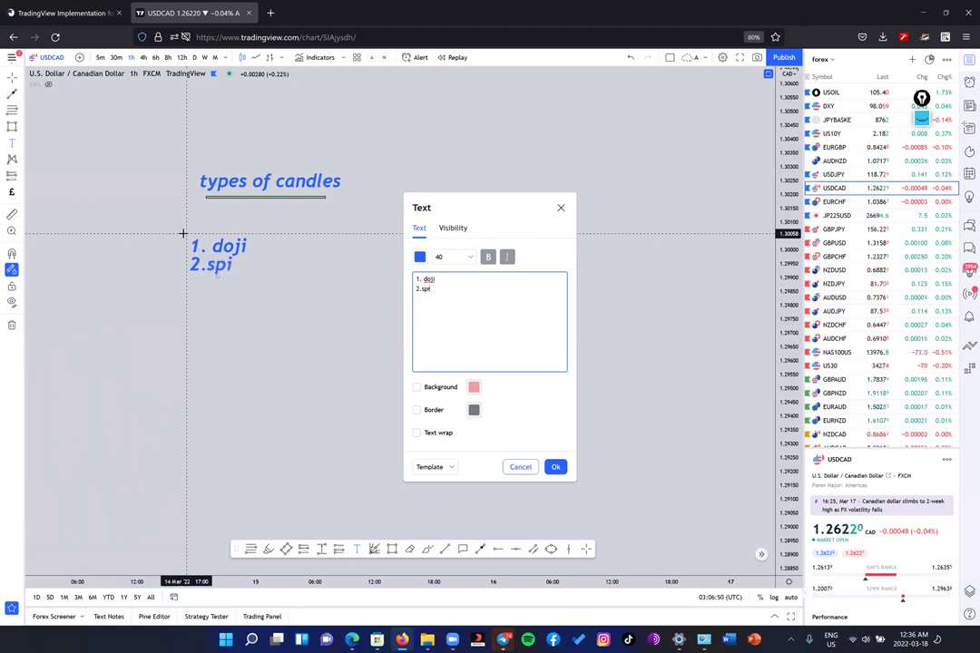
text(nning top)
key(Return)
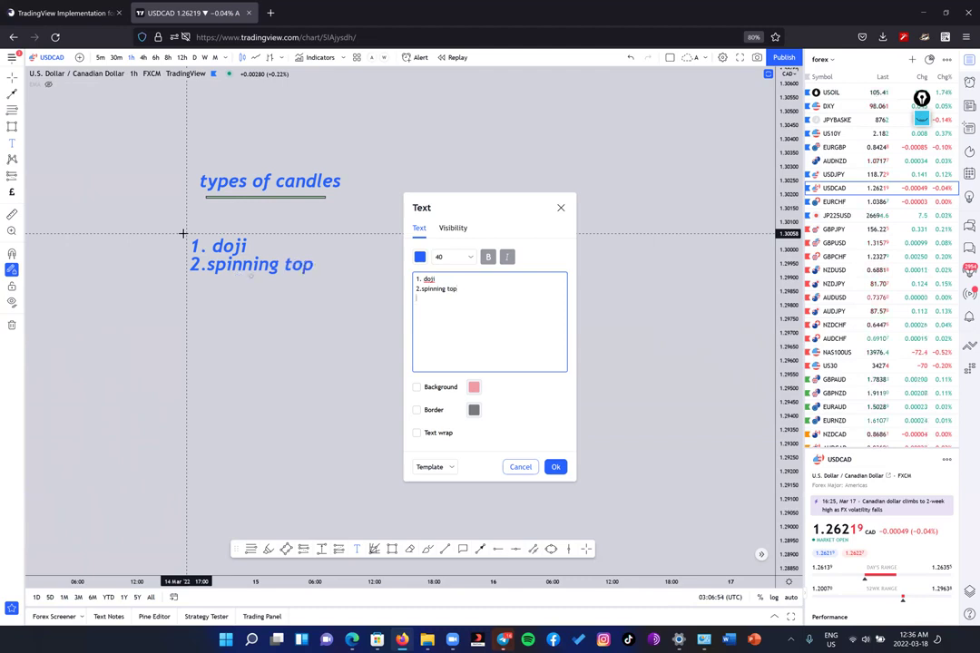
Step: Extend the numbered list of candle types with "3.hummer" and "4.engulfing candle"
text(3.hummer)
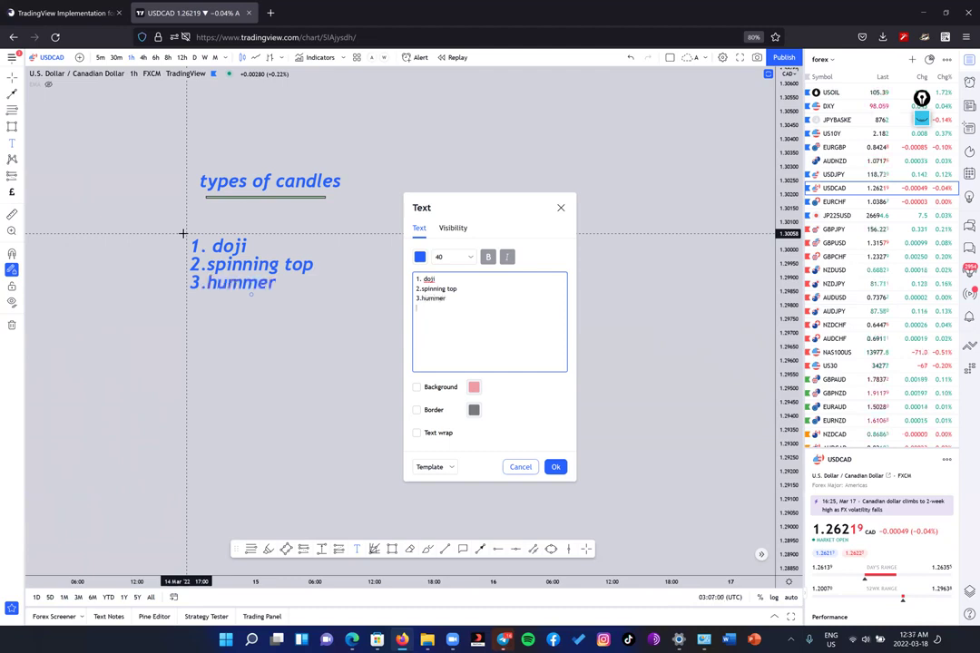
key(Return)
text(4.engulfing candle)
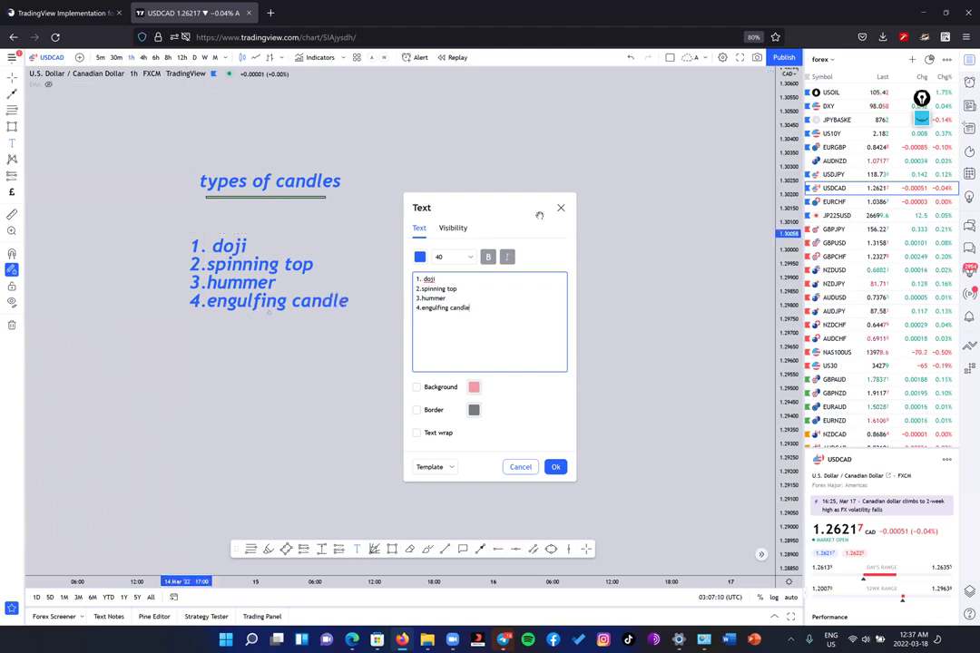
drag(539, 209, 850, 132)
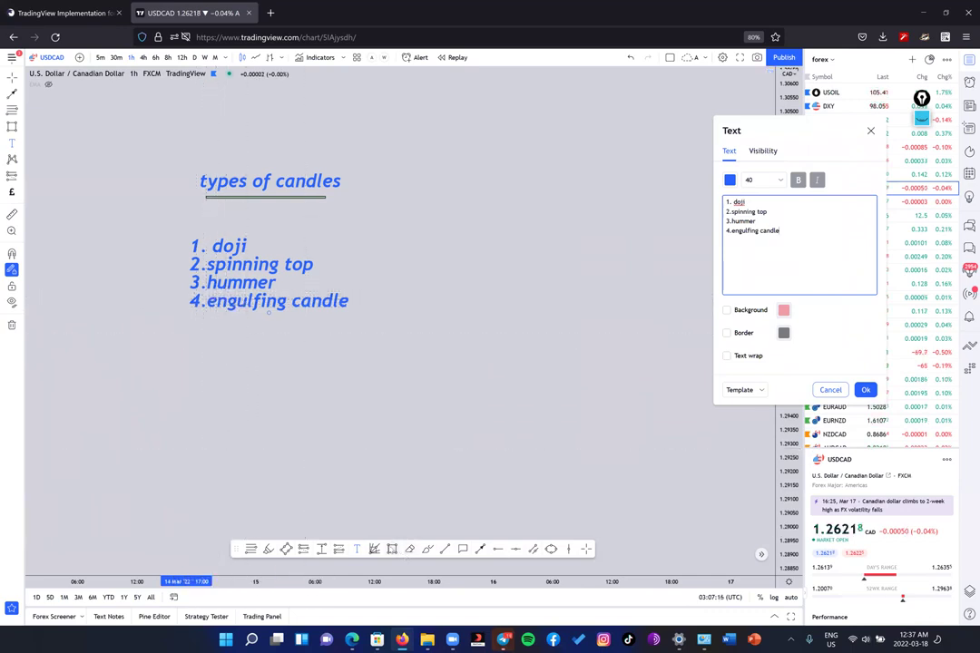
Step: Draw a wide rectangle over the "engulfing candle" entry to highlight it and nudge the list text slightly down
click(395, 551)
mouse_move(203, 296)
mouse_down()
mouse_move(287, 317)
mouse_move(356, 317)
mouse_up()
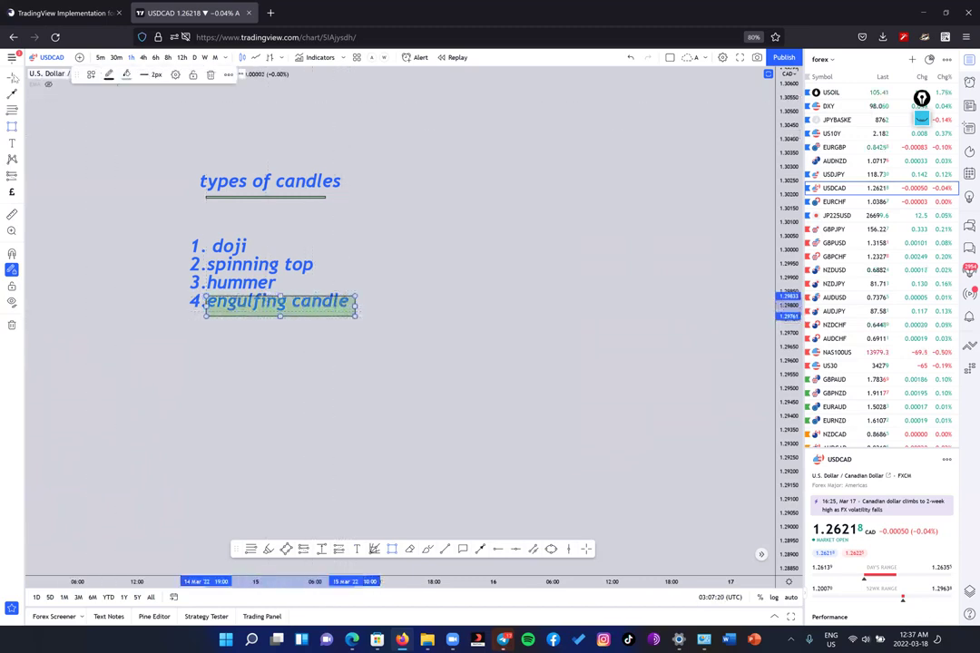
click(295, 301)
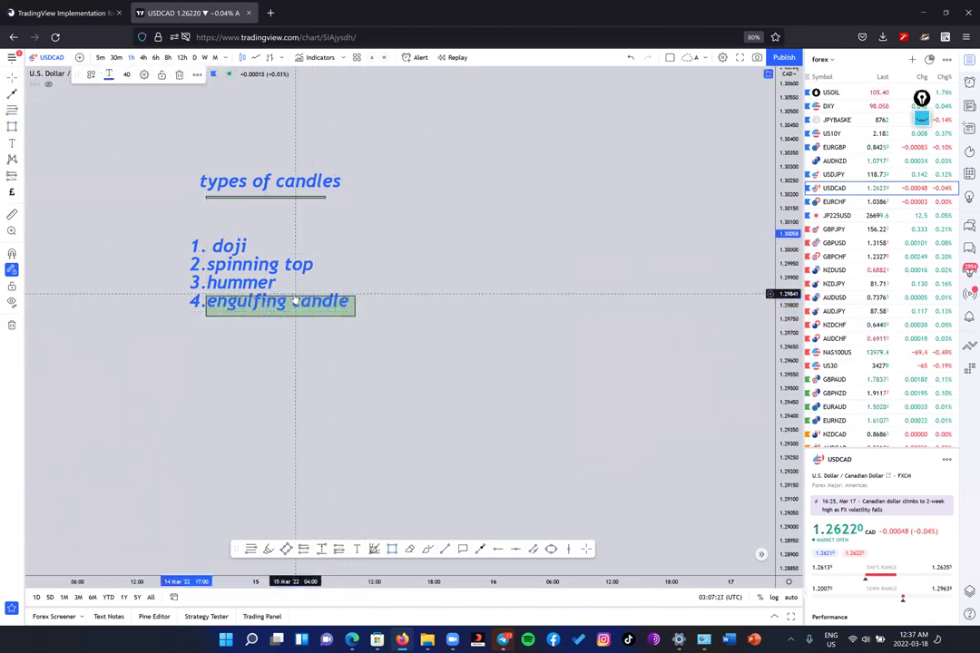
drag(295, 296, 295, 294)
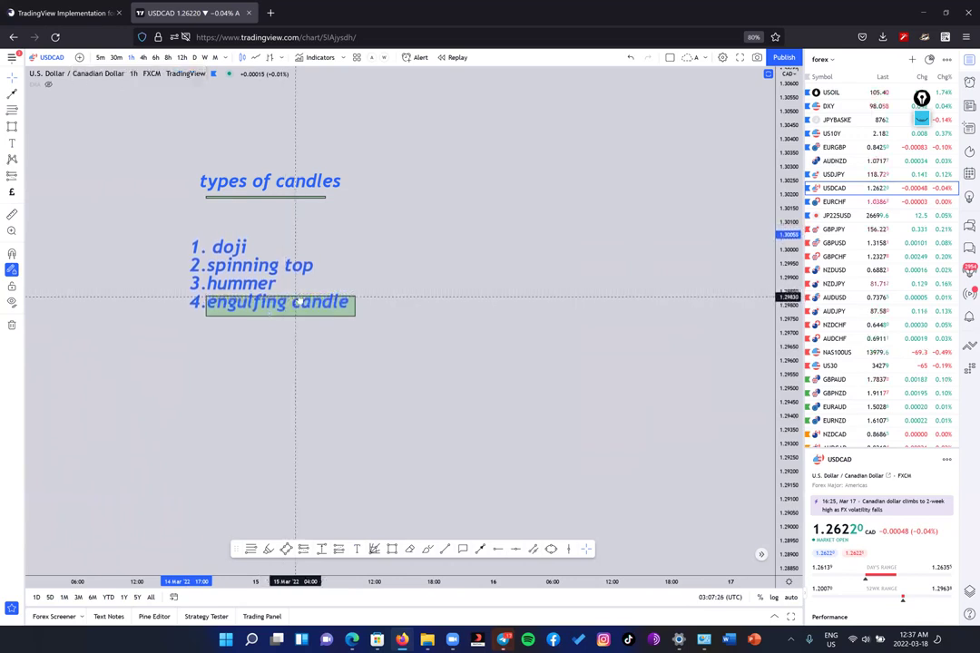
Step: Draw a tall, narrow rectangle beside the candle list as a vertical divider
drag(587, 309, 476, 312)
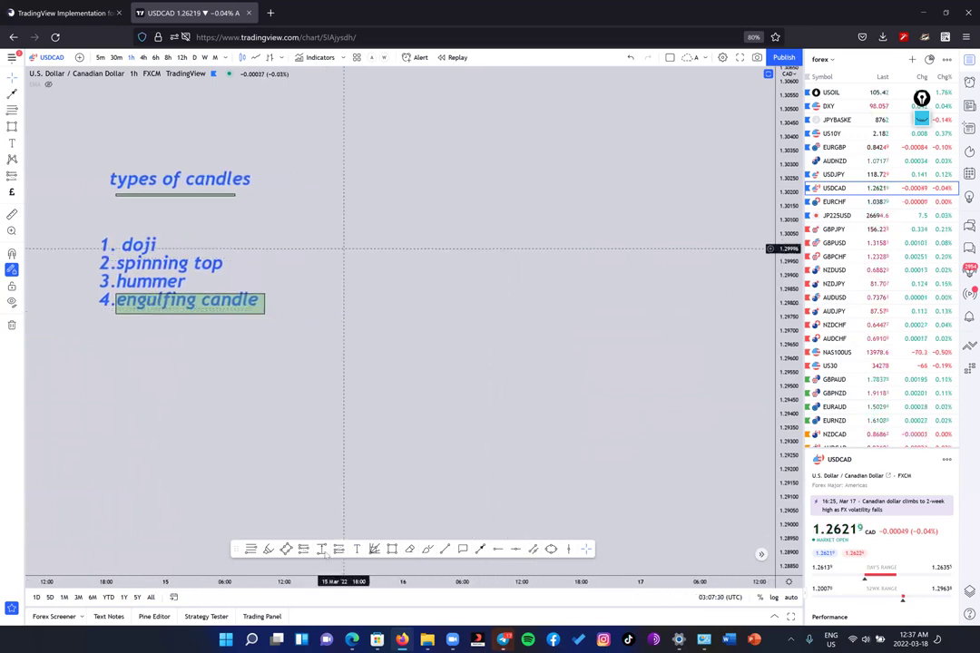
click(392, 549)
mouse_move(276, 168)
mouse_down()
mouse_move(291, 382)
mouse_move(282, 370)
mouse_up()
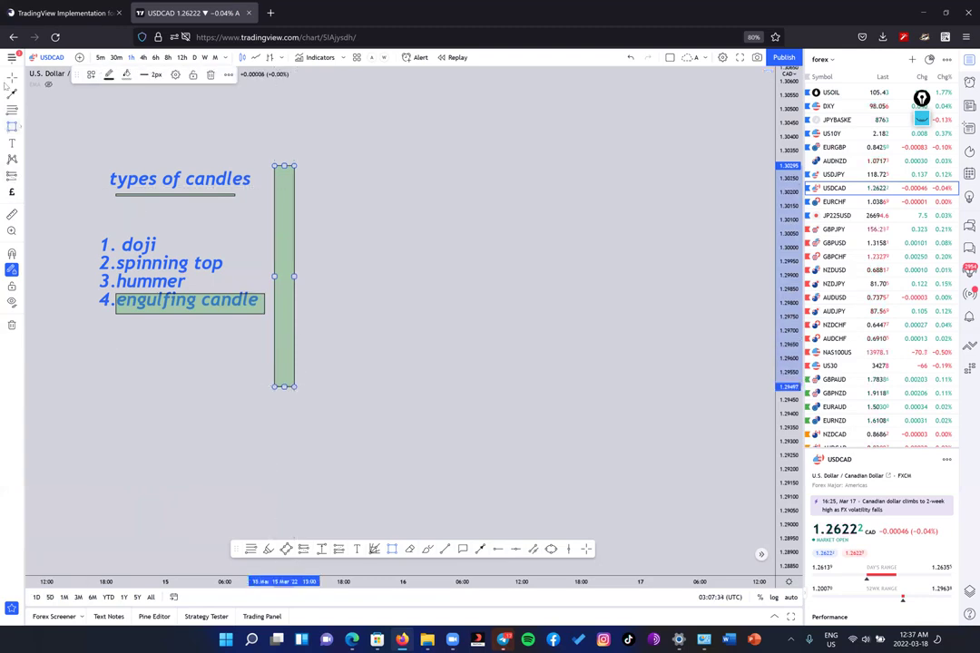
Step: Add a text note on the other side of the divider titled "1.DOJI" with the point "- No body" below it
click(325, 167)
text(1.)
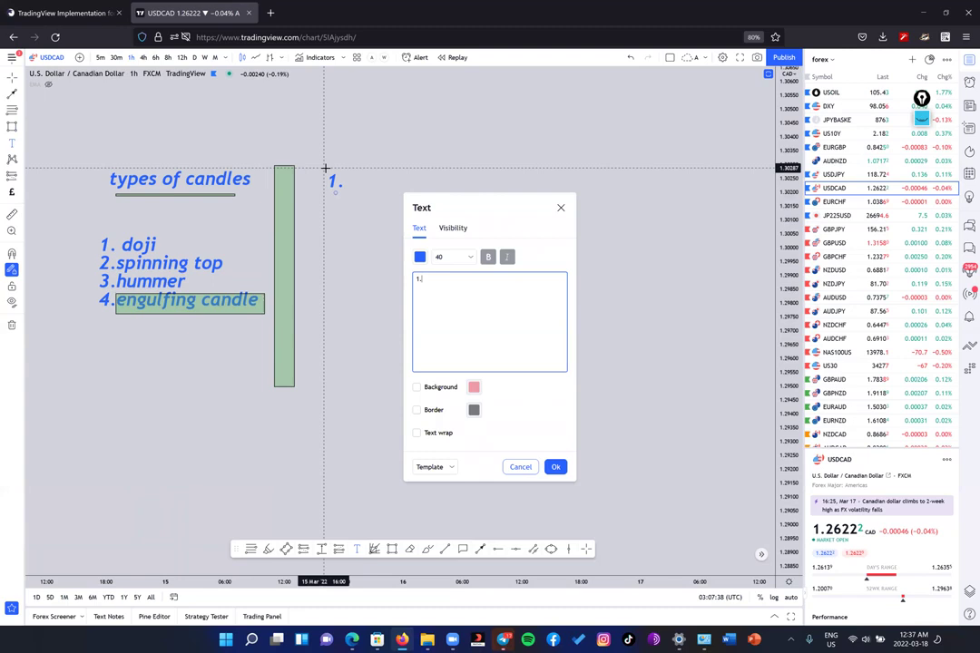
text(DOJI)
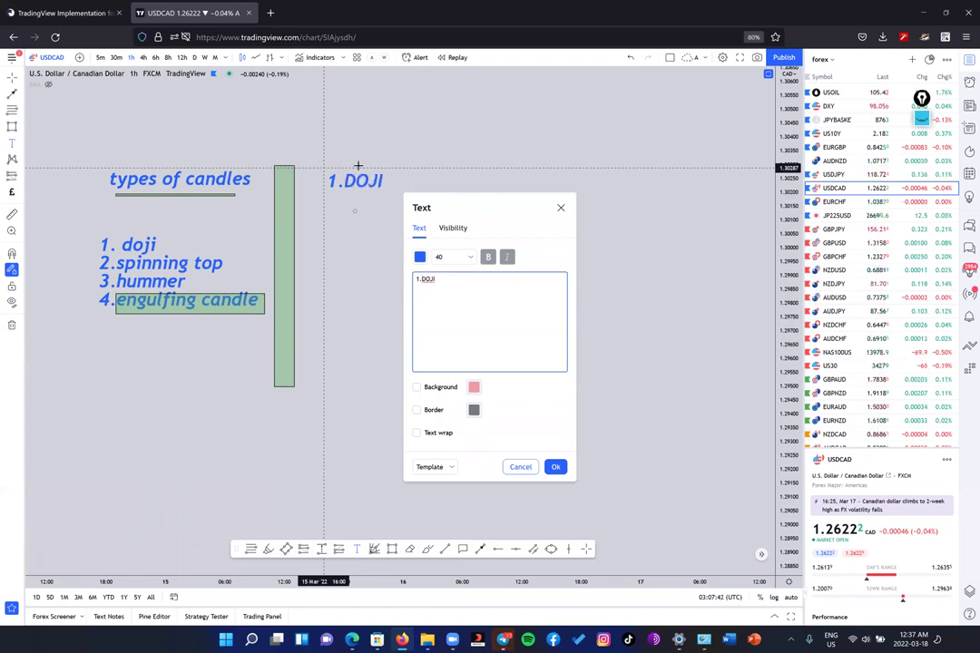
key(Return)
drag(453, 208, 857, 181)
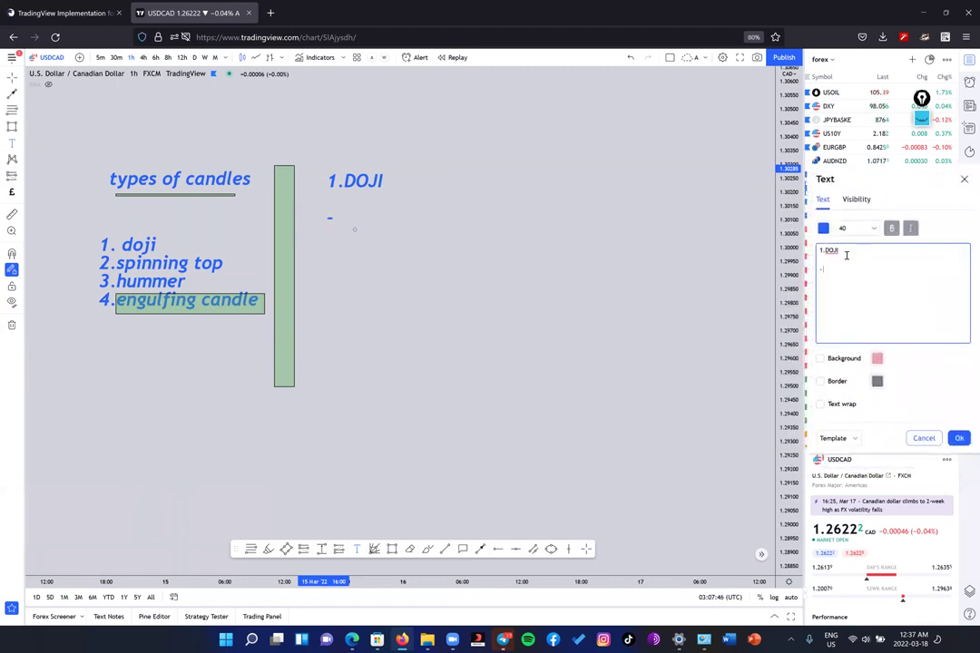
text(- No body)
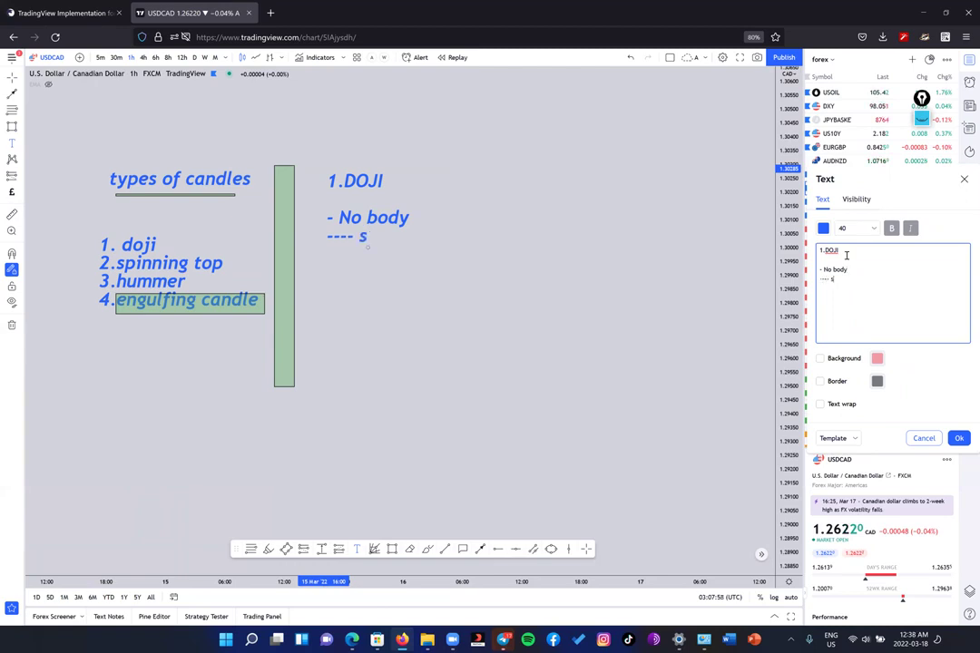
Step: Add the line "---- signifies - indicision" to the doji note
text(gnif)
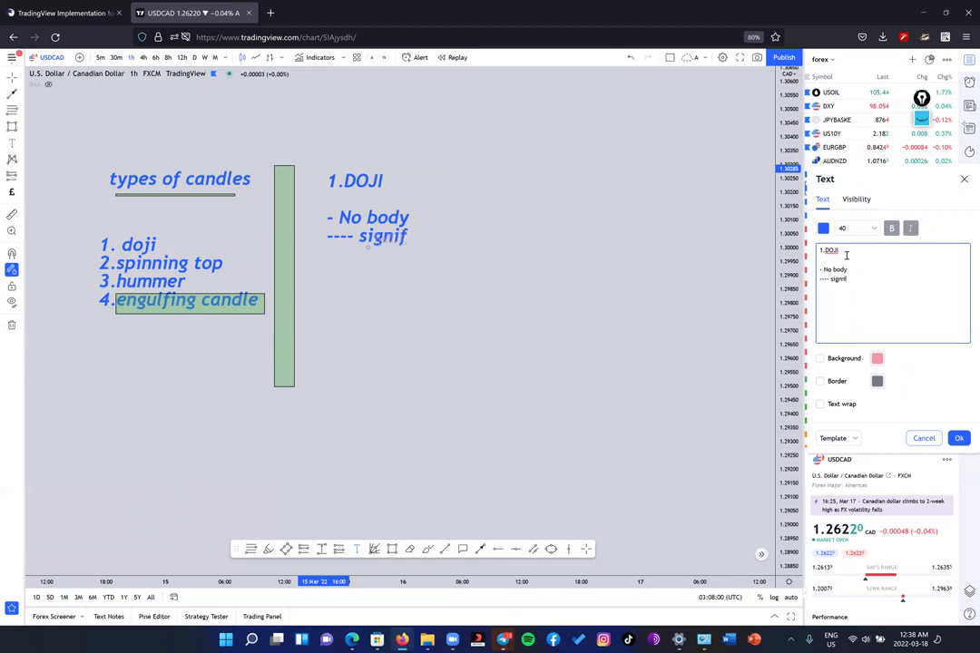
text(ies)
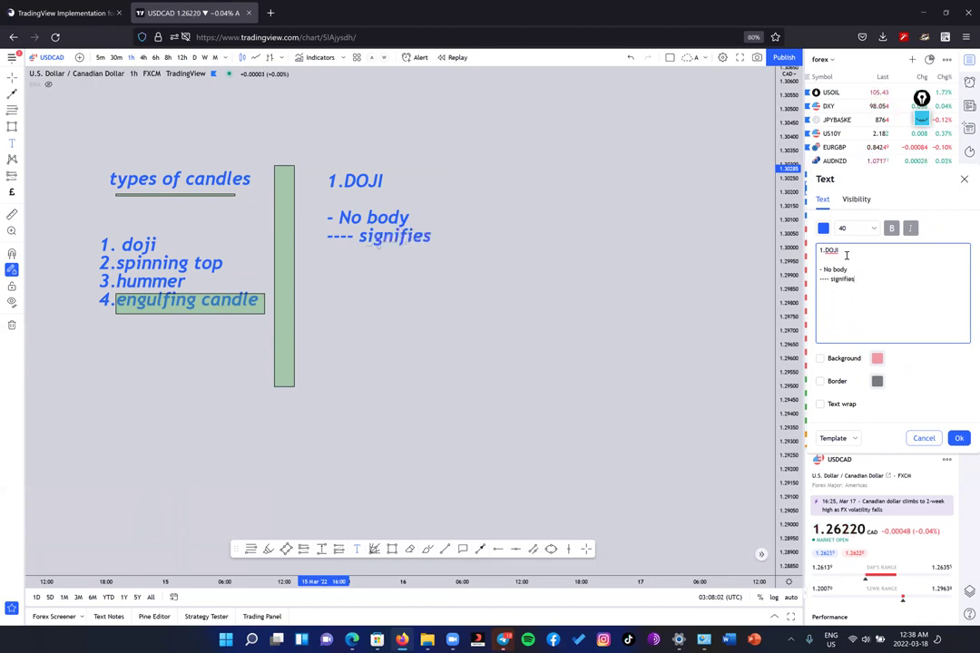
text( - indi)
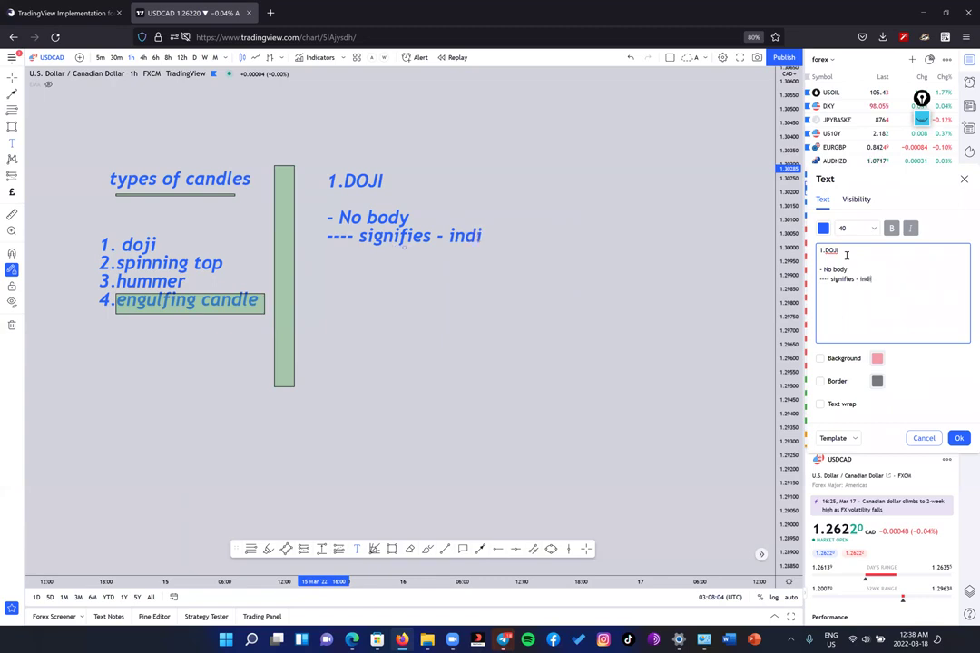
text(cision)
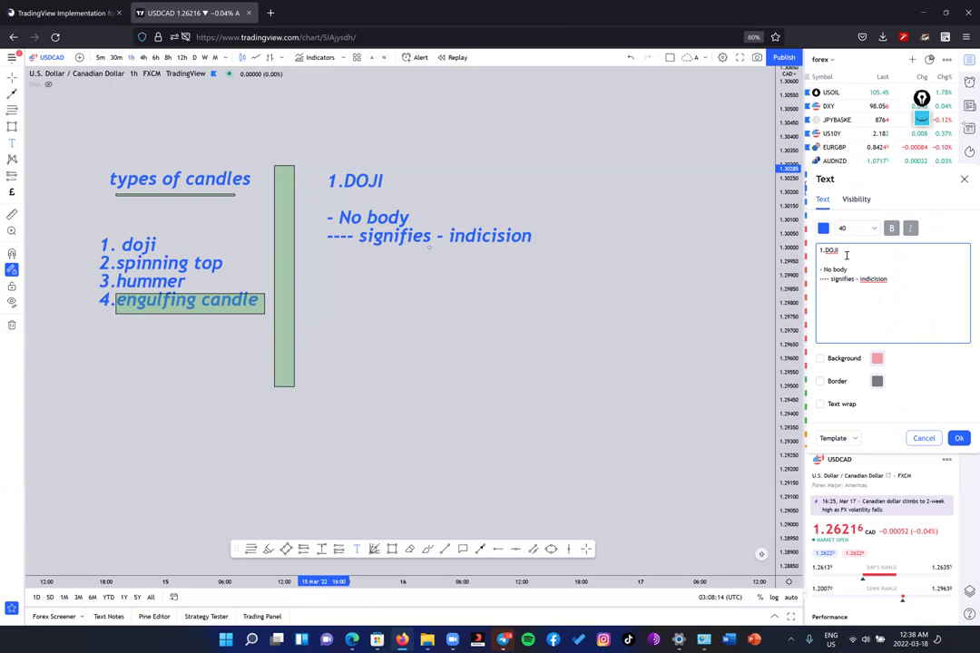
Step: Finish the doji note with "------- opened and closed at the same point for the time of the candle."
text(-------)
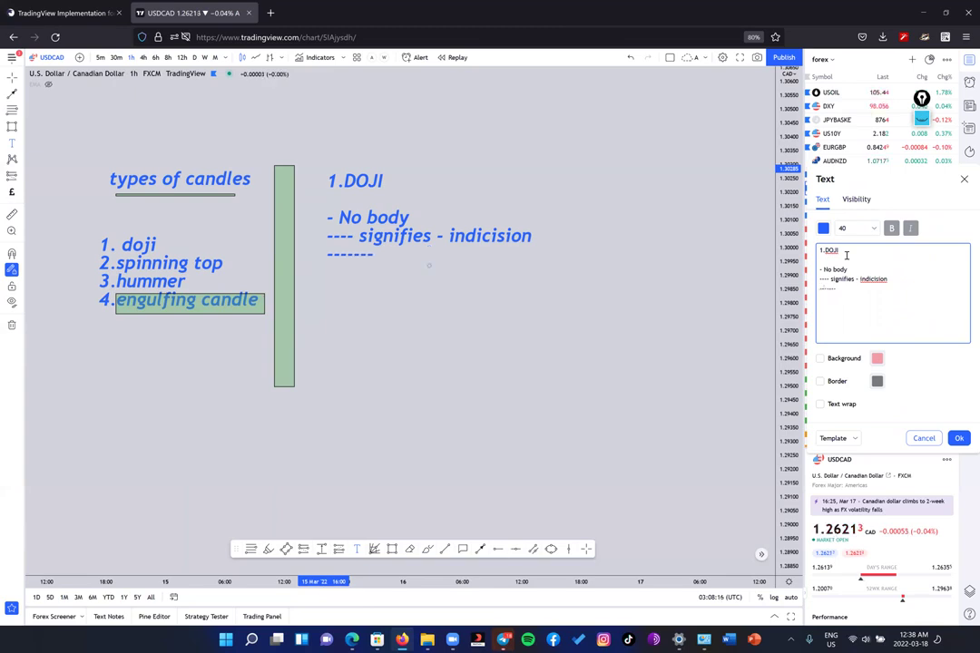
text( opened)
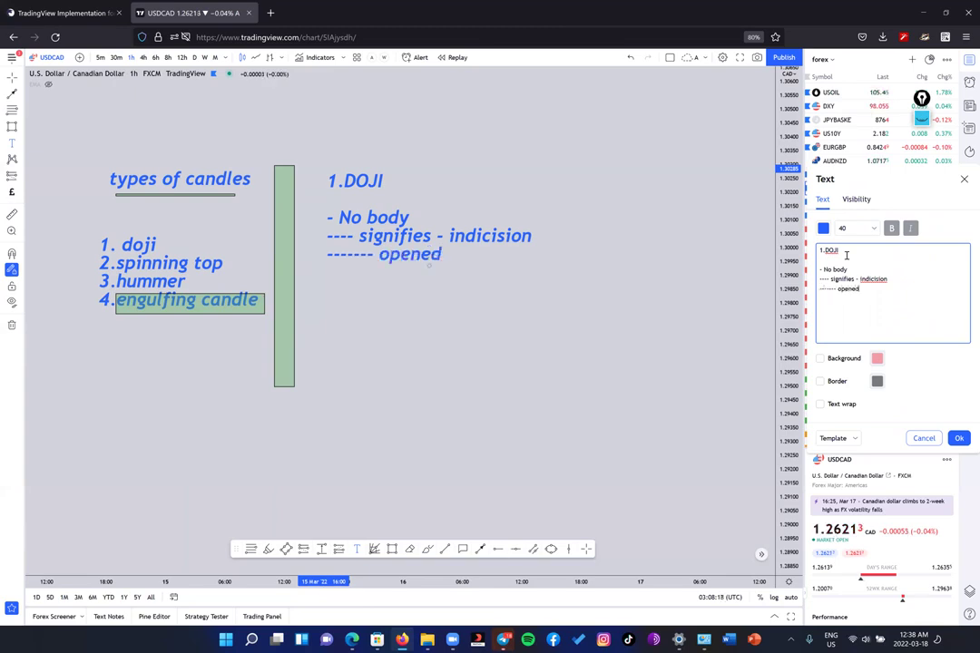
text( and ck)
text(osed at the)
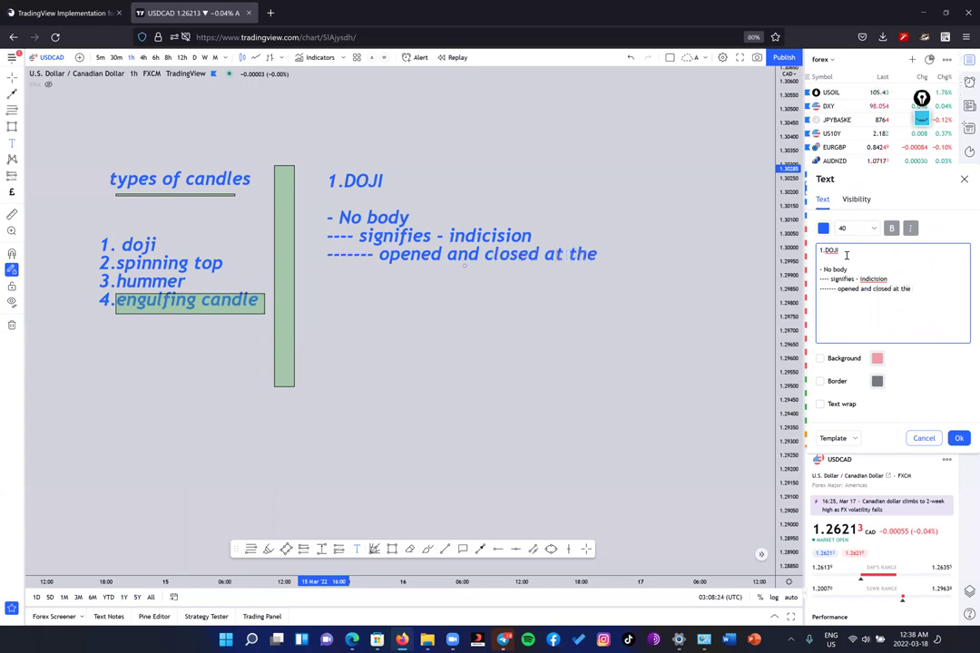
text( same point)
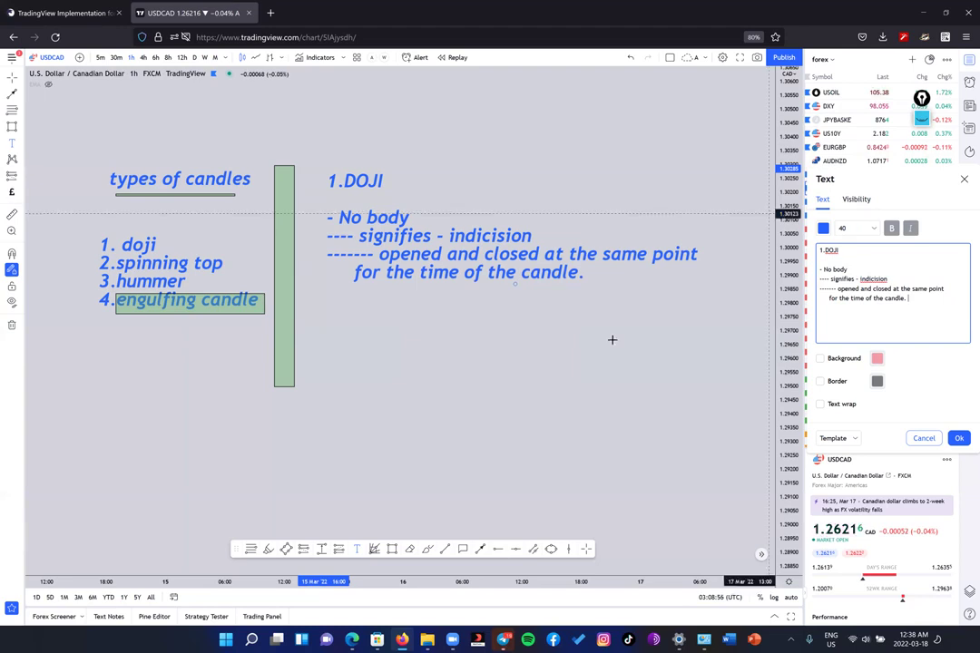
click(14, 80)
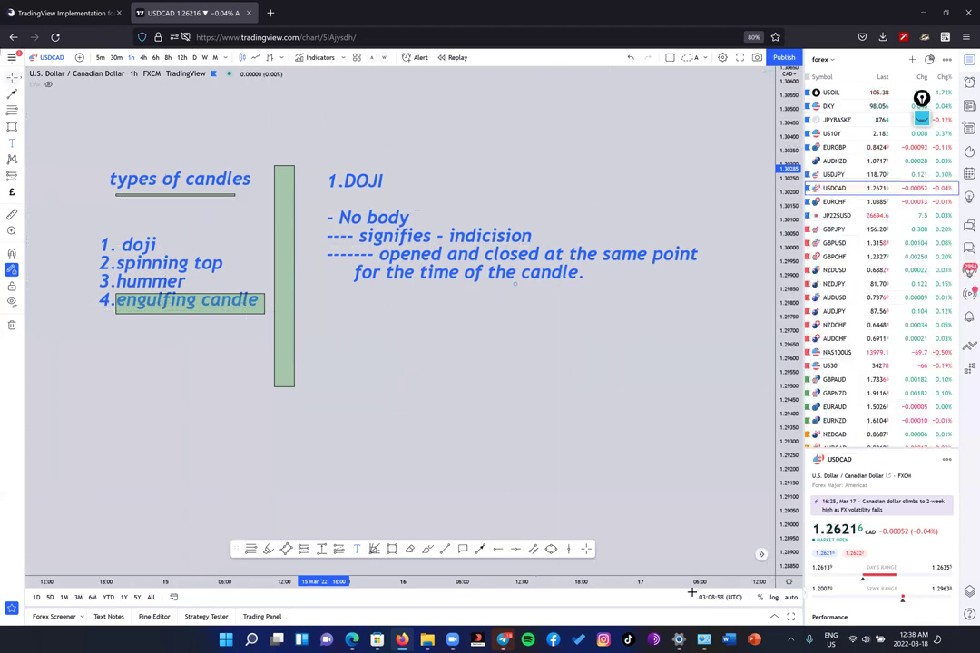
Step: Draw an arrow pointing at the upper wick tip of the long-wicked doji at 16 Mar '22 18:00
click(791, 598)
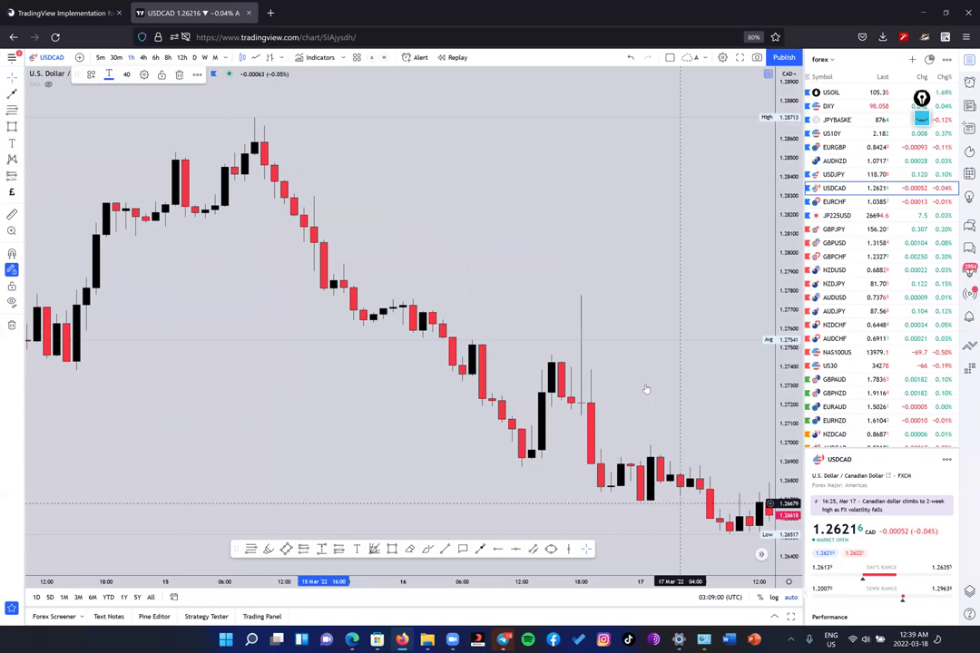
scroll(542, 327, up, 3)
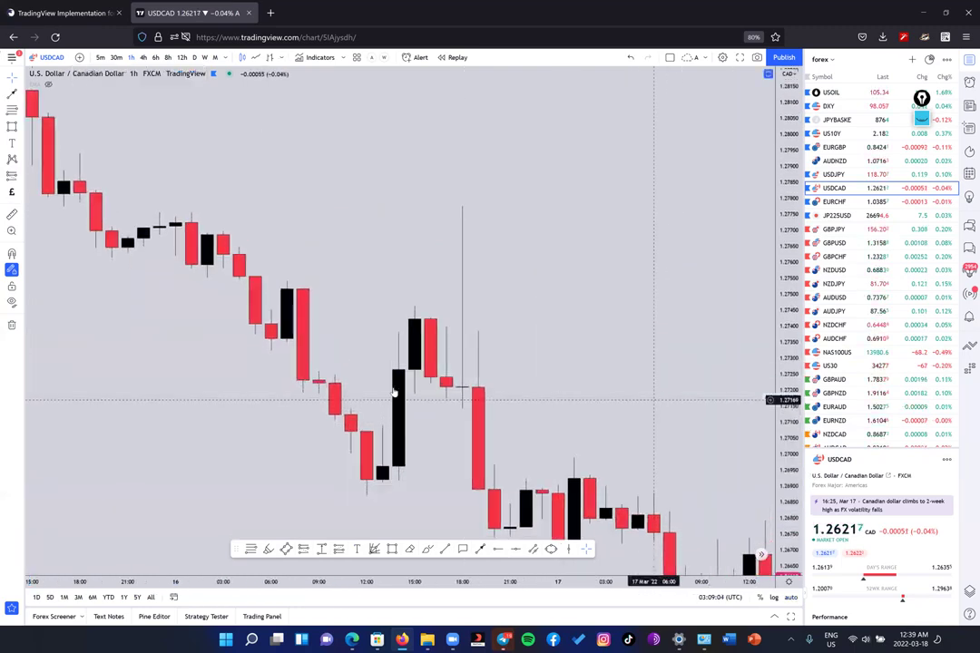
click(573, 138)
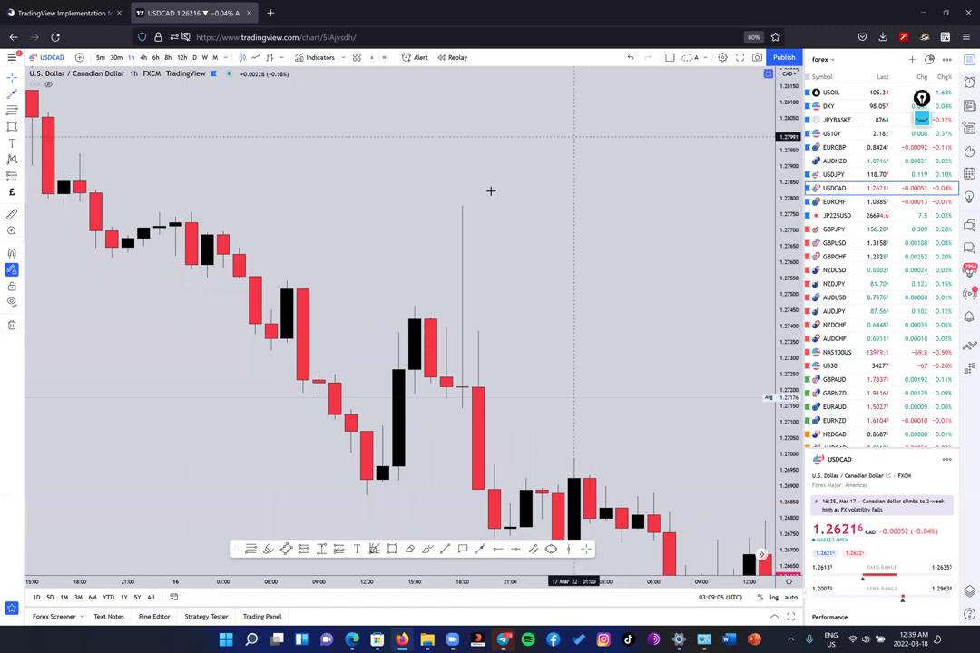
click(463, 201)
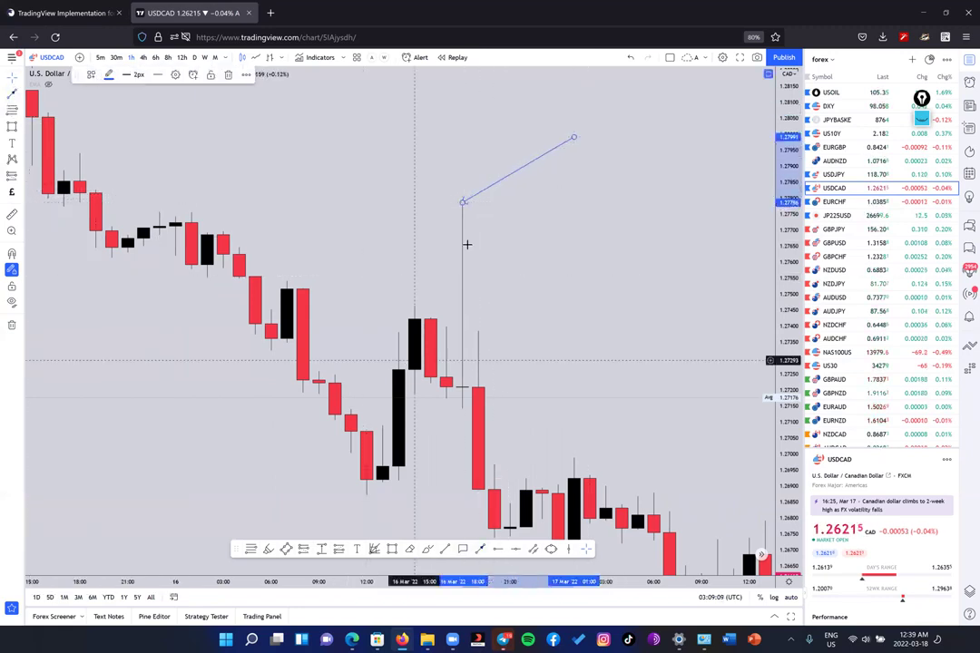
click(529, 251)
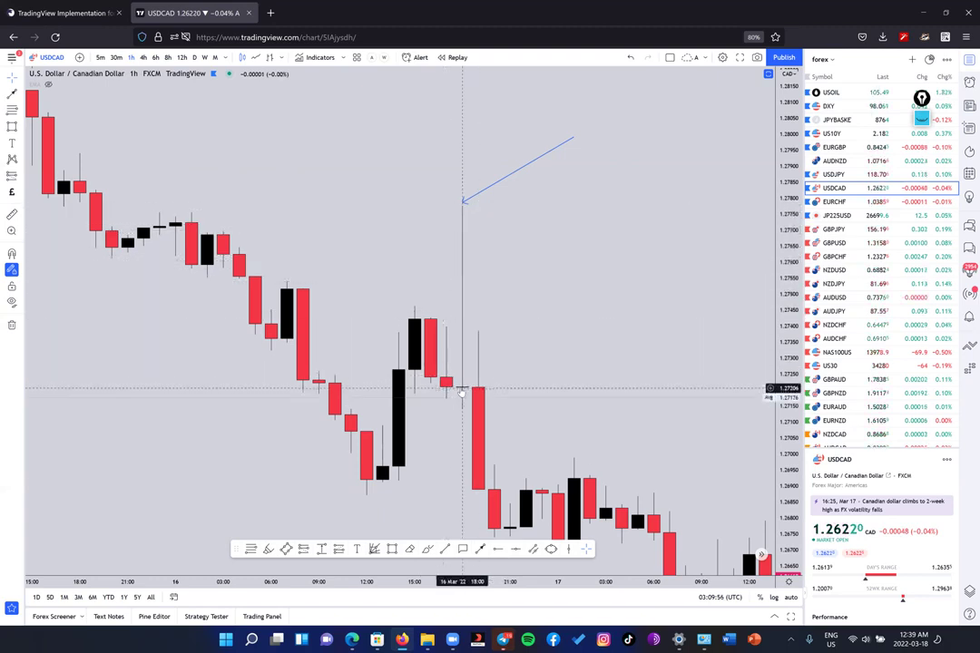
Step: Draw an arrow pointing down at the doji near the 8 March high, at 08 Mar '22 19:00
mouse_move(382, 328)
mouse_down()
mouse_move(499, 361)
mouse_move(625, 481)
mouse_move(671, 553)
mouse_up()
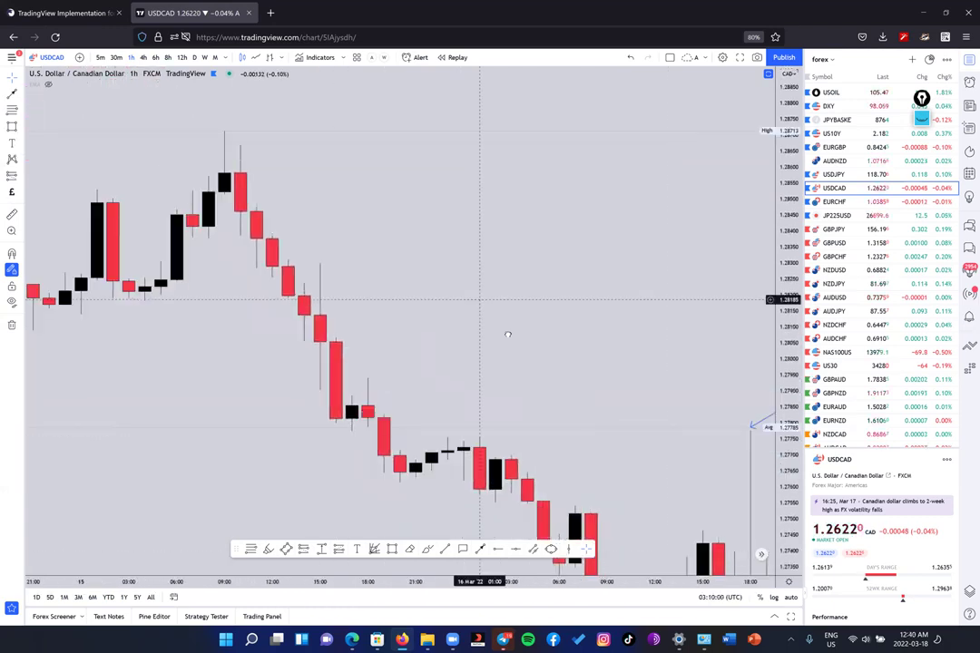
scroll(499, 326, left, 10)
scroll(497, 146, left, 10)
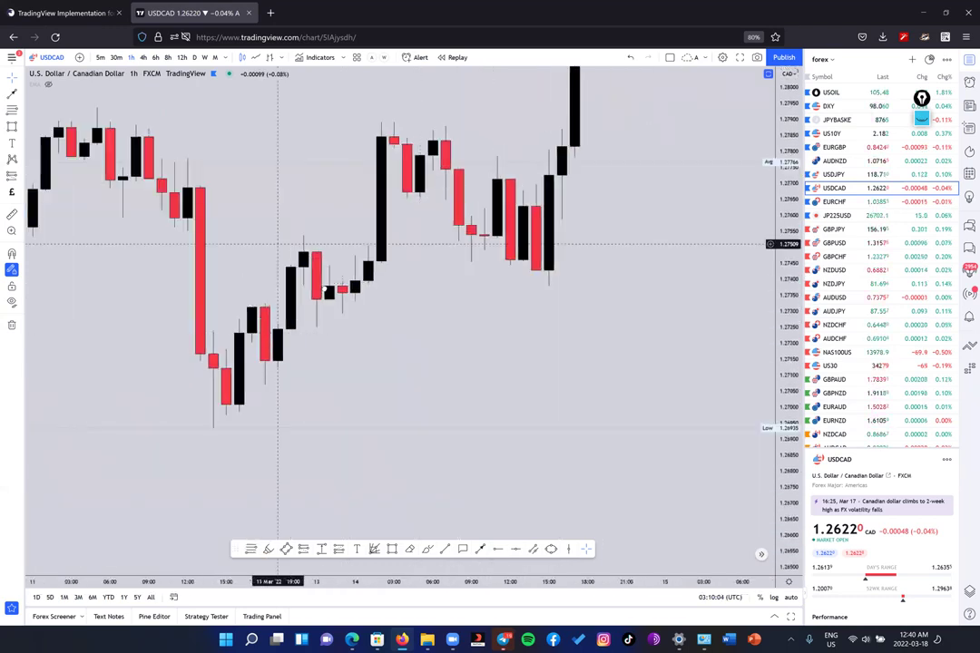
scroll(290, 271, left, 10)
scroll(358, 216, left, 10)
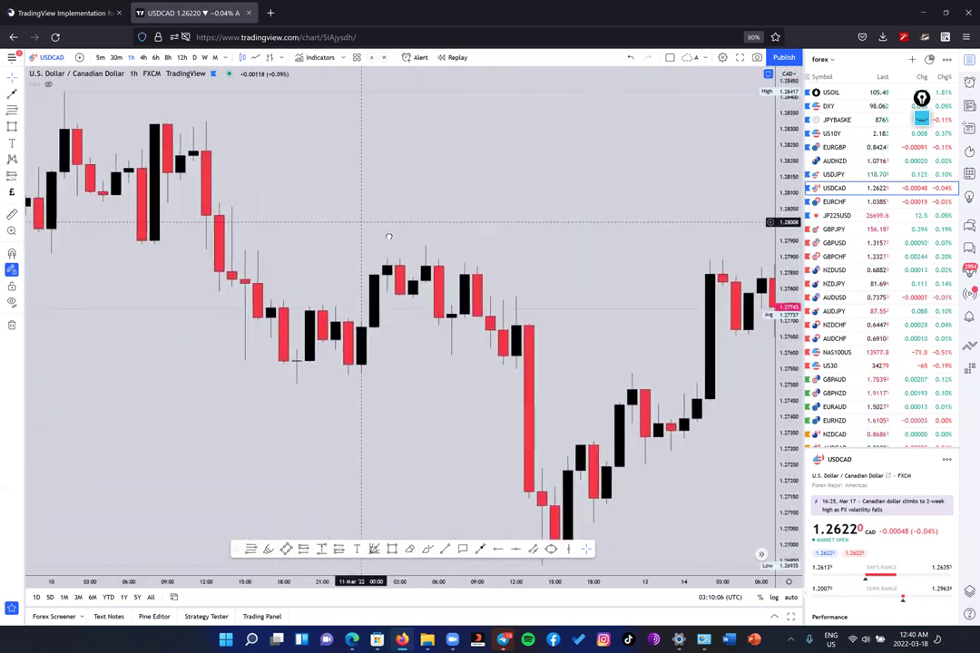
scroll(371, 188, left, 10)
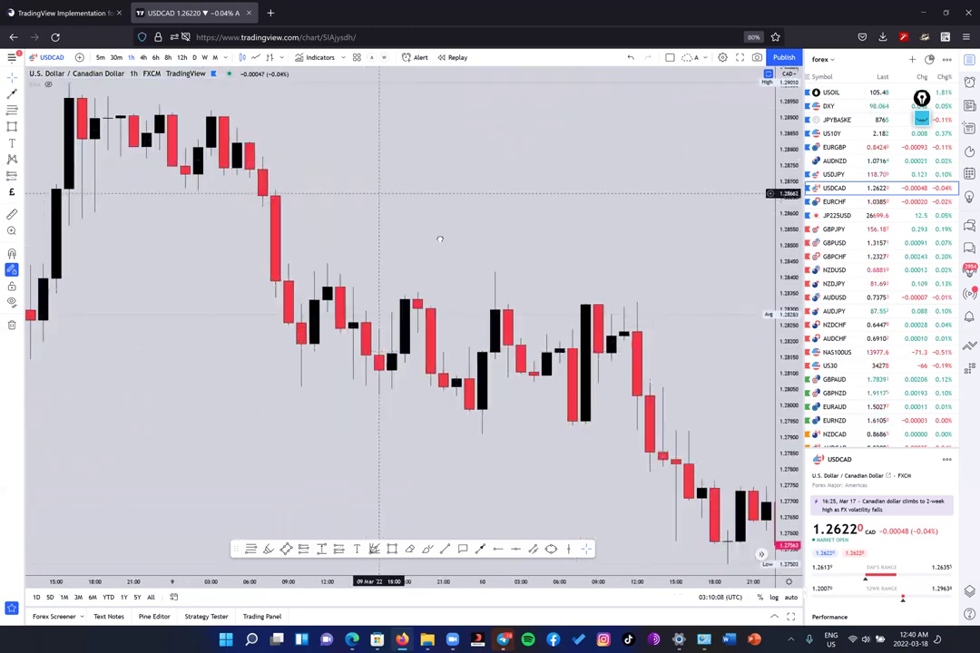
scroll(512, 296, left, 5)
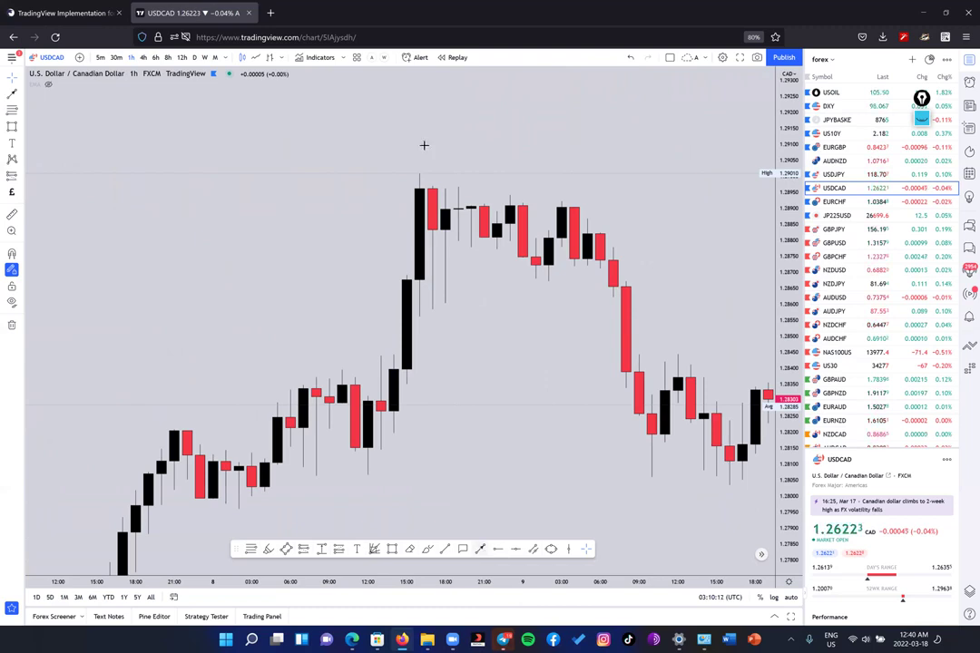
click(419, 113)
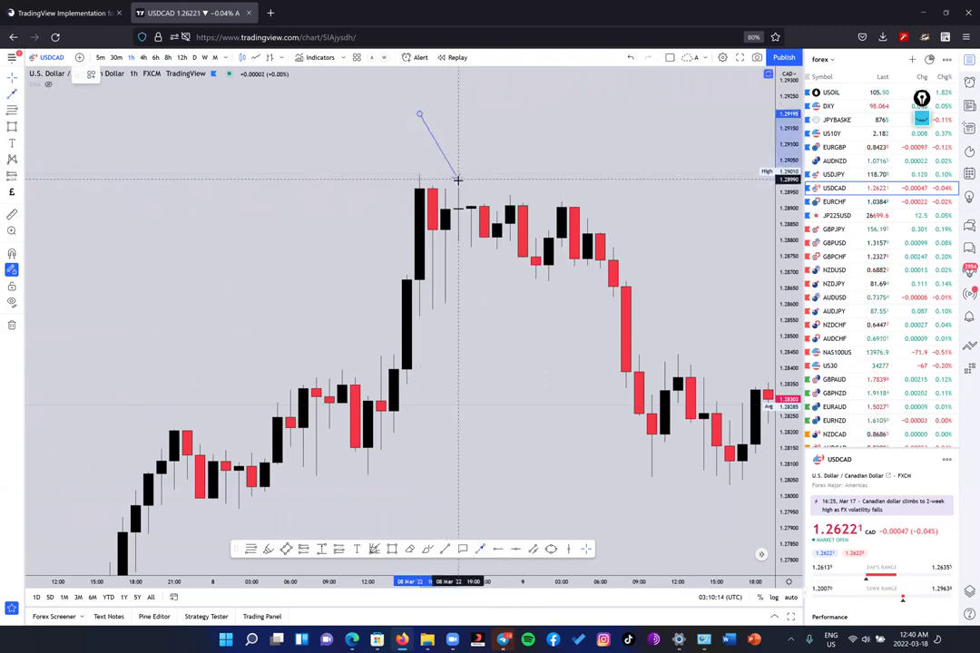
click(457, 178)
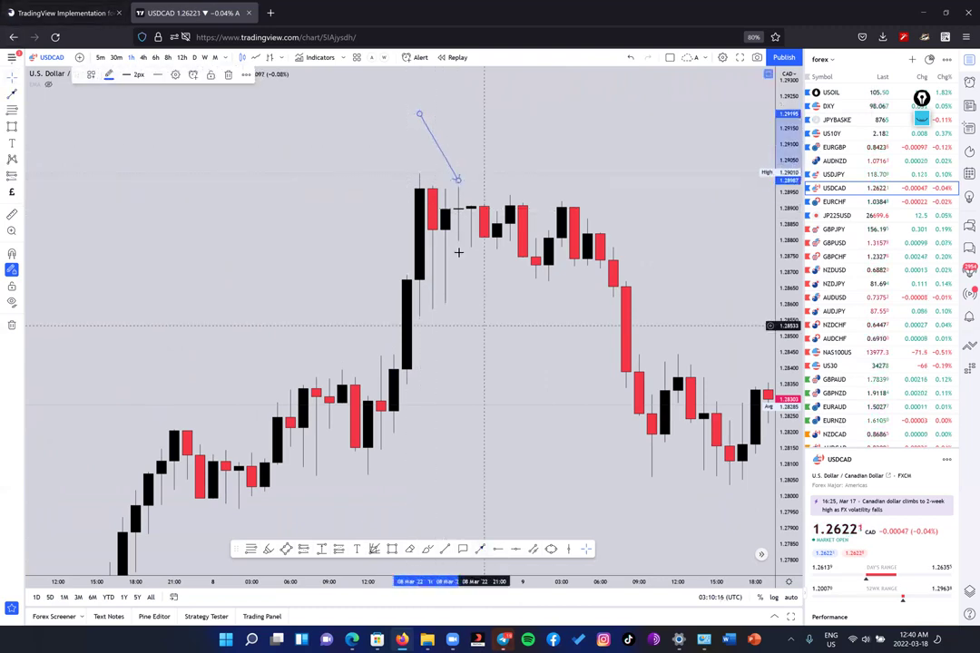
click(458, 199)
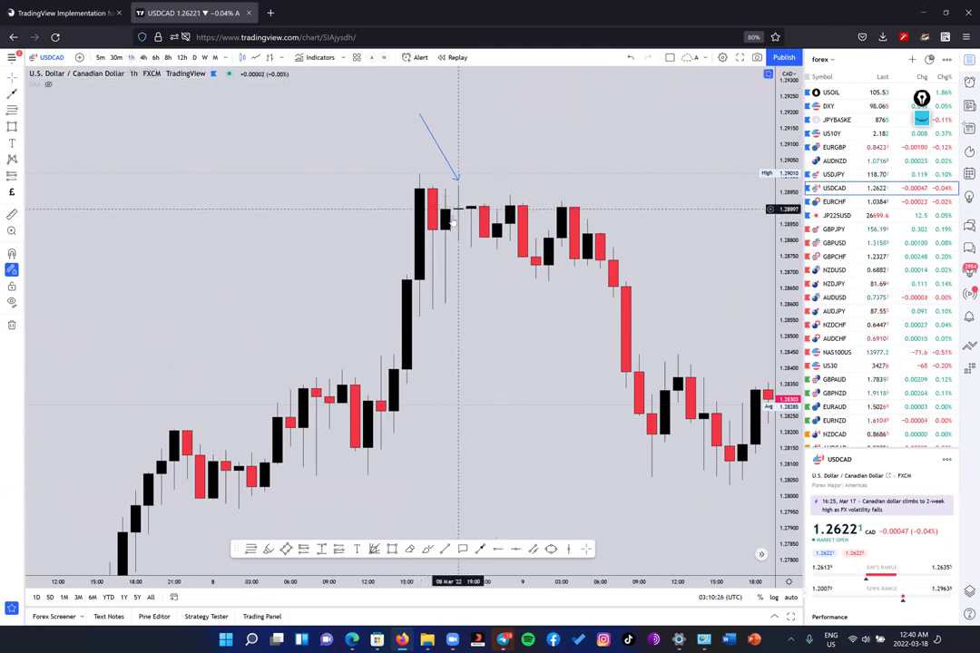
Step: Draw an arrow pointing up at the doji at the bottom of the decline, at 03 Mar '22 07:00
drag(357, 468, 397, 435)
mouse_move(470, 339)
mouse_down()
mouse_move(538, 266)
mouse_move(381, 443)
mouse_move(517, 318)
mouse_move(465, 304)
mouse_move(435, 363)
mouse_move(599, 330)
mouse_move(420, 470)
mouse_move(564, 258)
mouse_move(415, 385)
mouse_move(567, 236)
mouse_move(234, 257)
mouse_move(398, 300)
mouse_move(507, 313)
mouse_move(527, 523)
mouse_move(508, 430)
mouse_up()
click(478, 550)
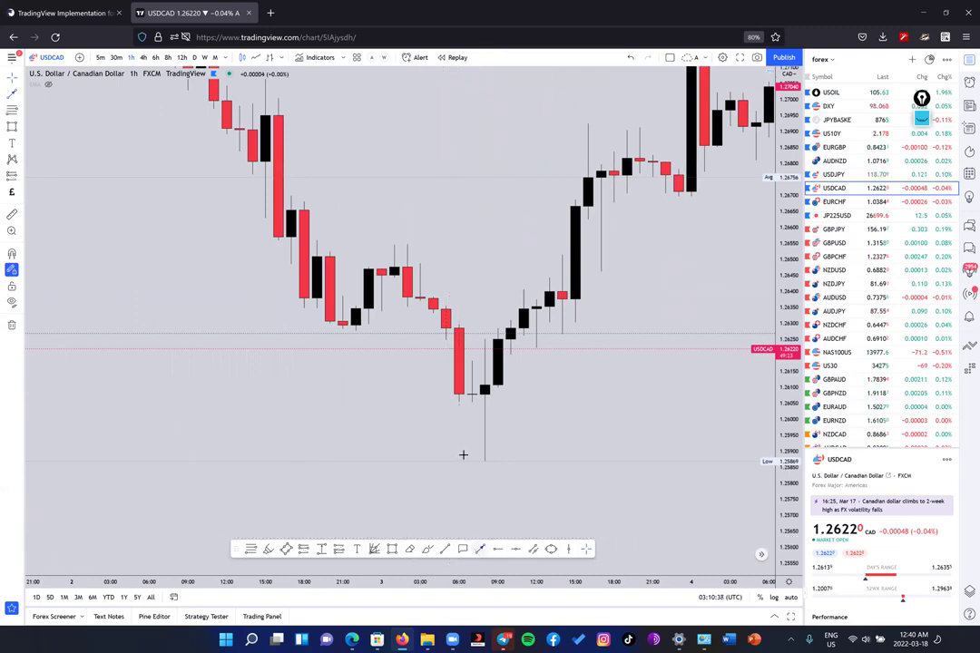
click(433, 450)
click(470, 409)
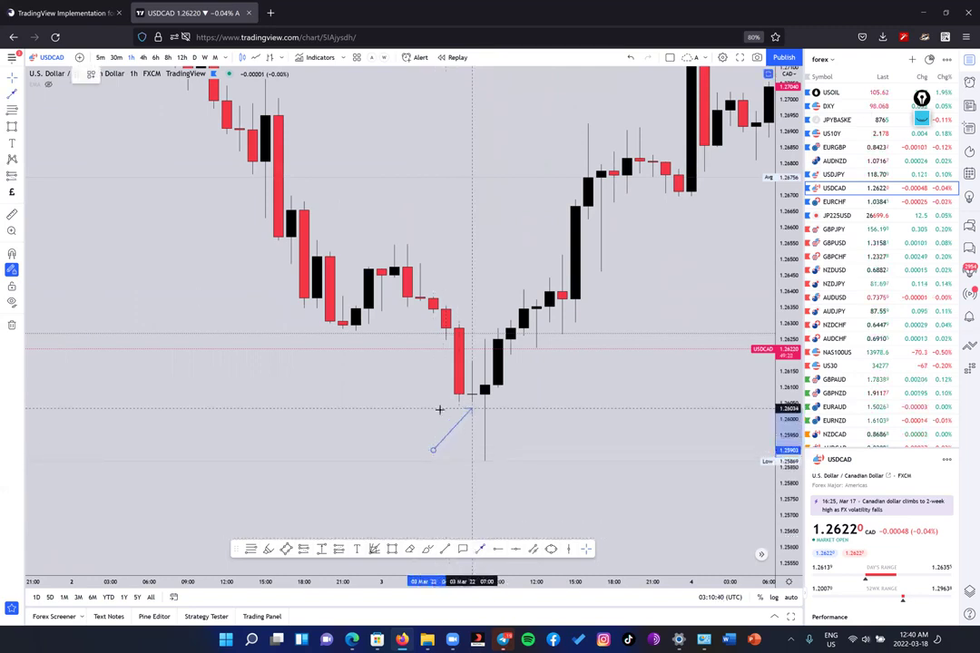
click(434, 408)
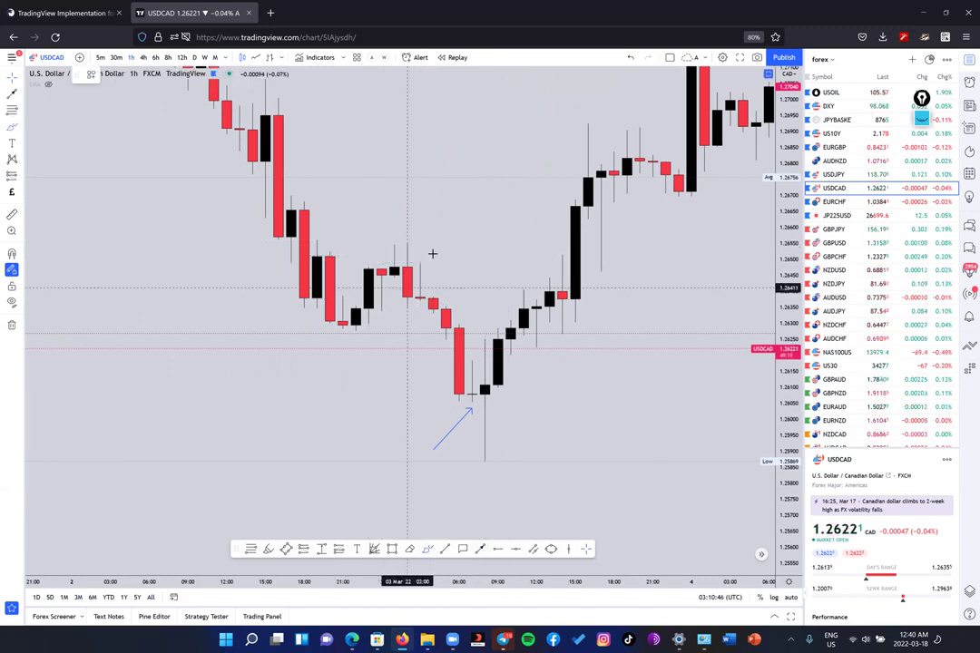
Step: Brush a loop around the small peak before the 3 March doji, trace the fall into it, and sketch a curved arrow along the following rise
mouse_move(394, 245)
mouse_down()
mouse_move(383, 242)
mouse_move(413, 244)
mouse_move(416, 263)
mouse_move(382, 235)
mouse_up()
drag(407, 281, 458, 395)
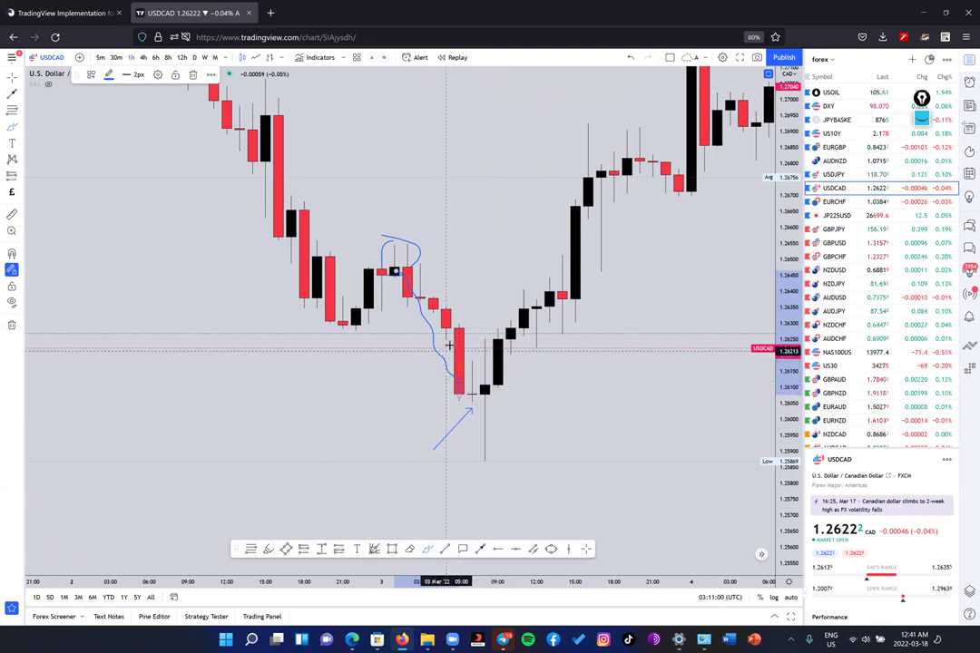
mouse_move(396, 317)
mouse_down()
mouse_move(448, 424)
mouse_move(443, 401)
mouse_up()
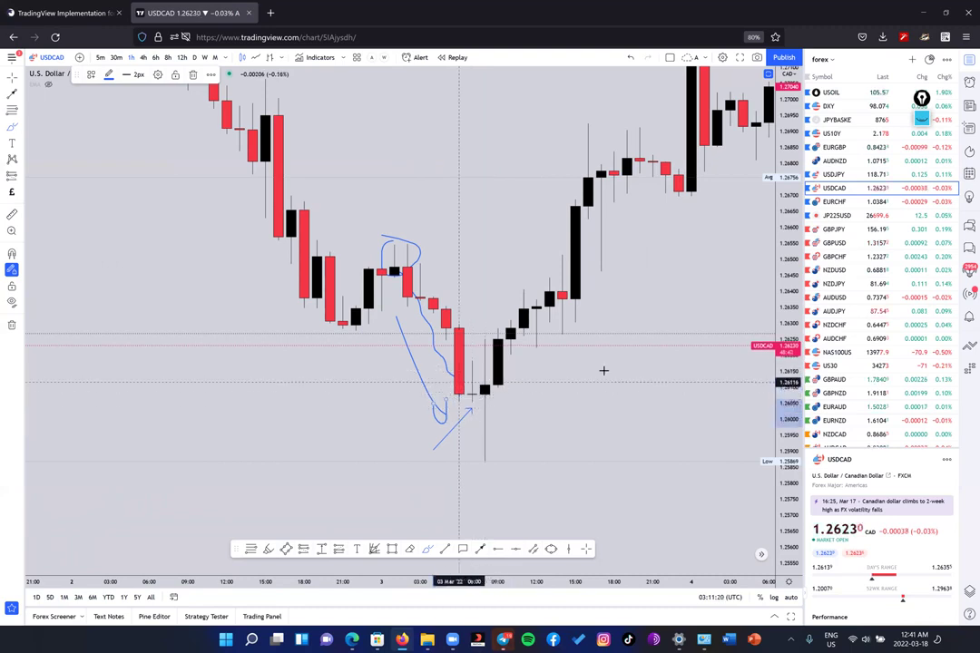
mouse_move(486, 405)
mouse_down()
mouse_move(656, 249)
mouse_move(635, 170)
mouse_move(627, 204)
mouse_up()
drag(643, 171, 665, 195)
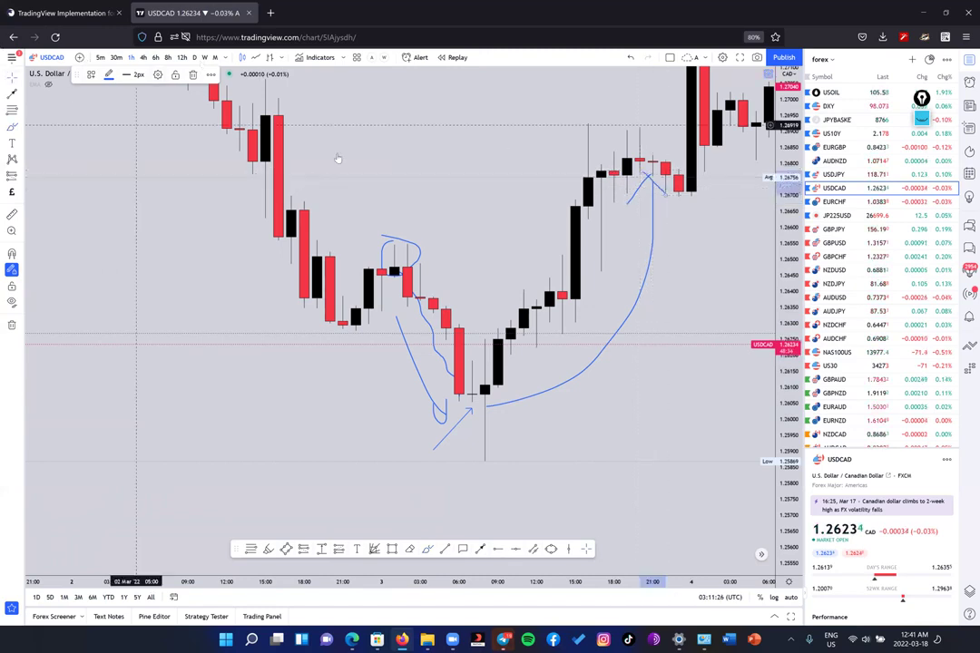
Step: Draw a vertical arrow pointing down at the doji at the swing high of 25 Feb '22 10:00
drag(351, 180, 417, 336)
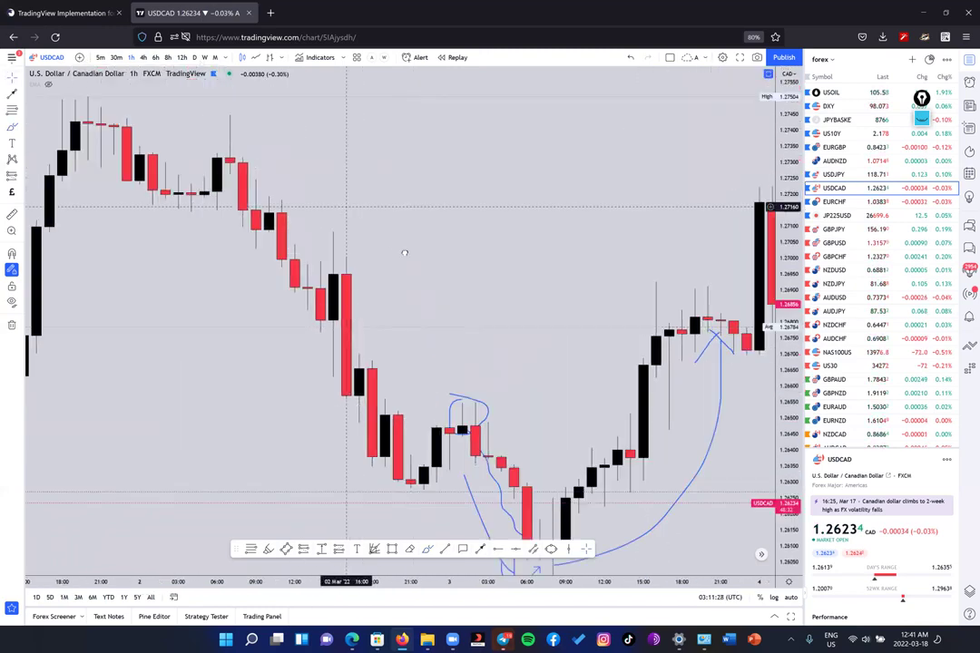
drag(345, 210, 481, 287)
drag(324, 363, 565, 324)
drag(251, 215, 485, 222)
drag(526, 297, 529, 297)
drag(259, 263, 547, 295)
drag(523, 202, 496, 314)
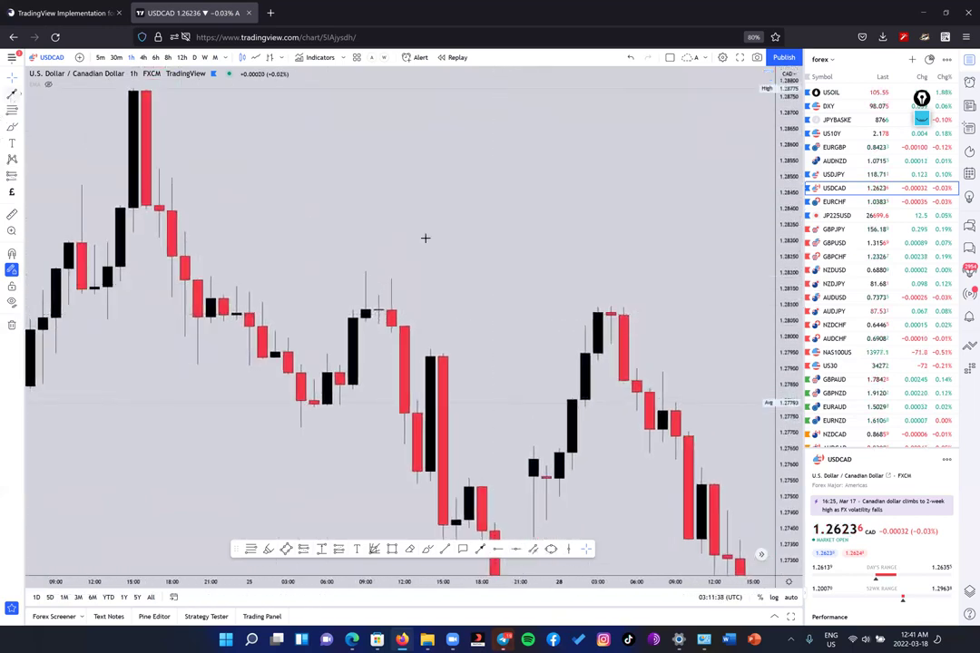
drag(379, 216, 378, 287)
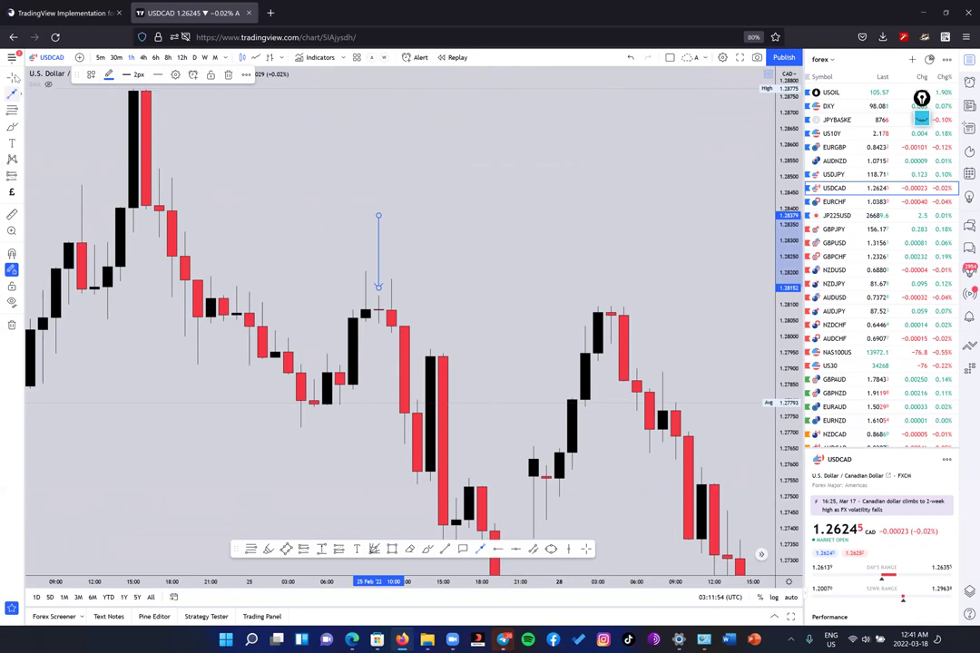
Step: Draw an arrow pointing down at the doji that follows the red candle at 18 Feb '22 02:00
drag(304, 219, 617, 201)
drag(508, 394, 579, 215)
drag(449, 394, 693, 407)
drag(220, 250, 529, 305)
drag(140, 288, 492, 231)
drag(357, 269, 550, 201)
drag(250, 306, 510, 329)
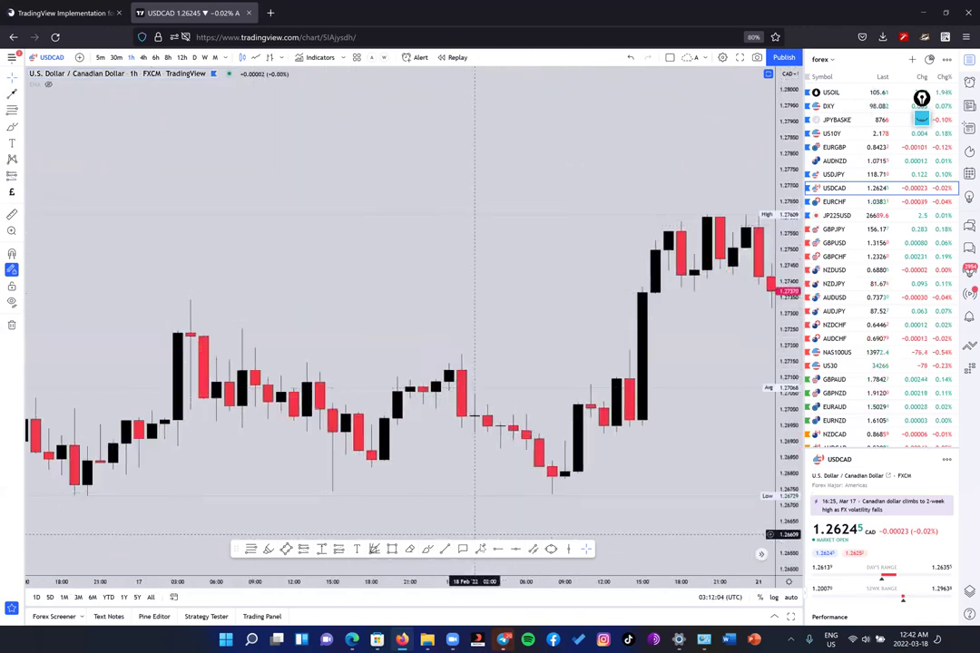
click(487, 299)
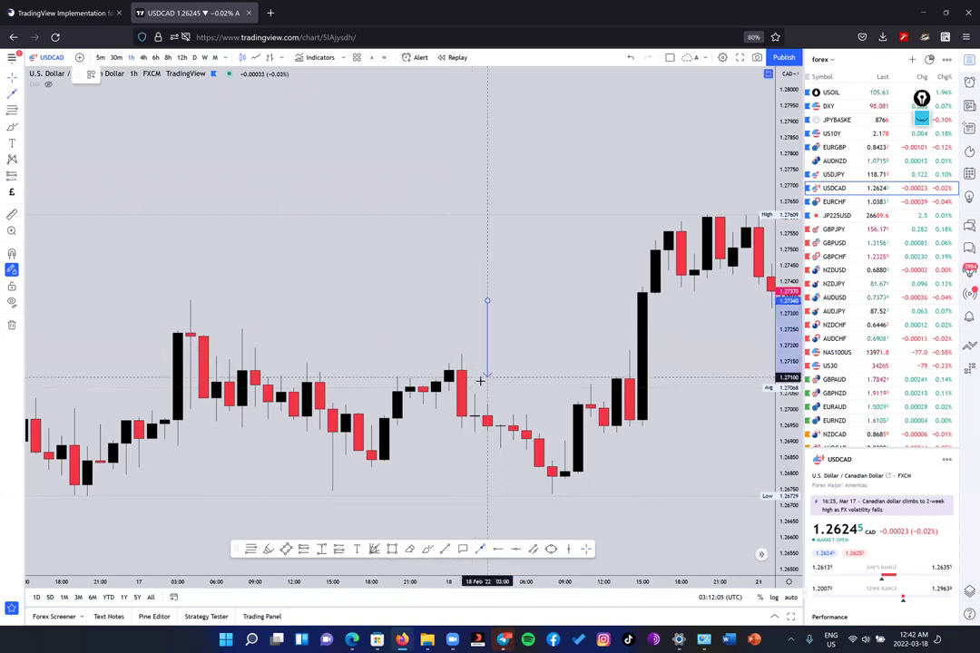
click(474, 379)
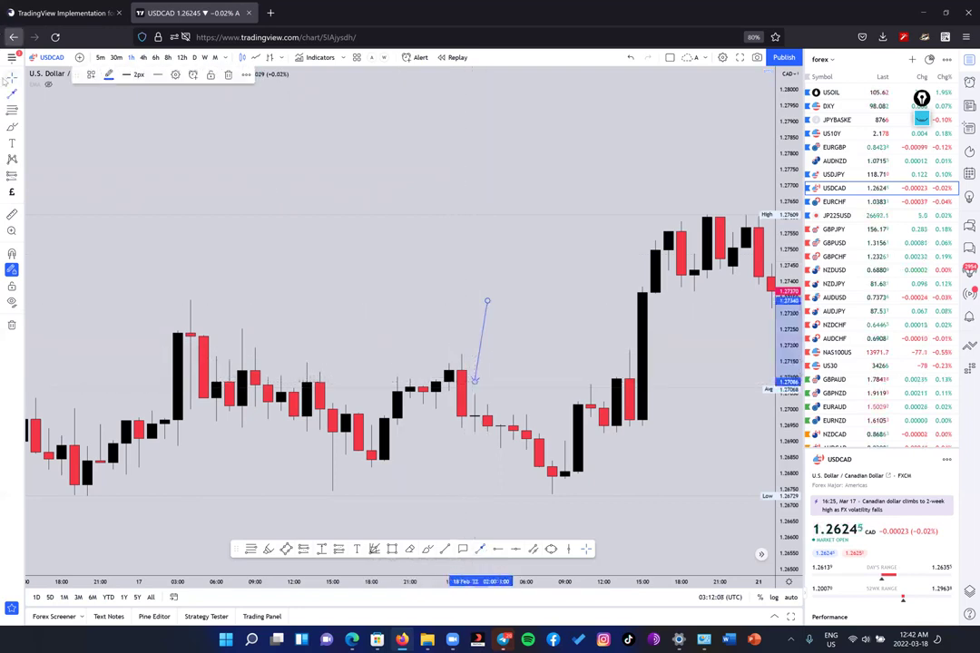
click(478, 228)
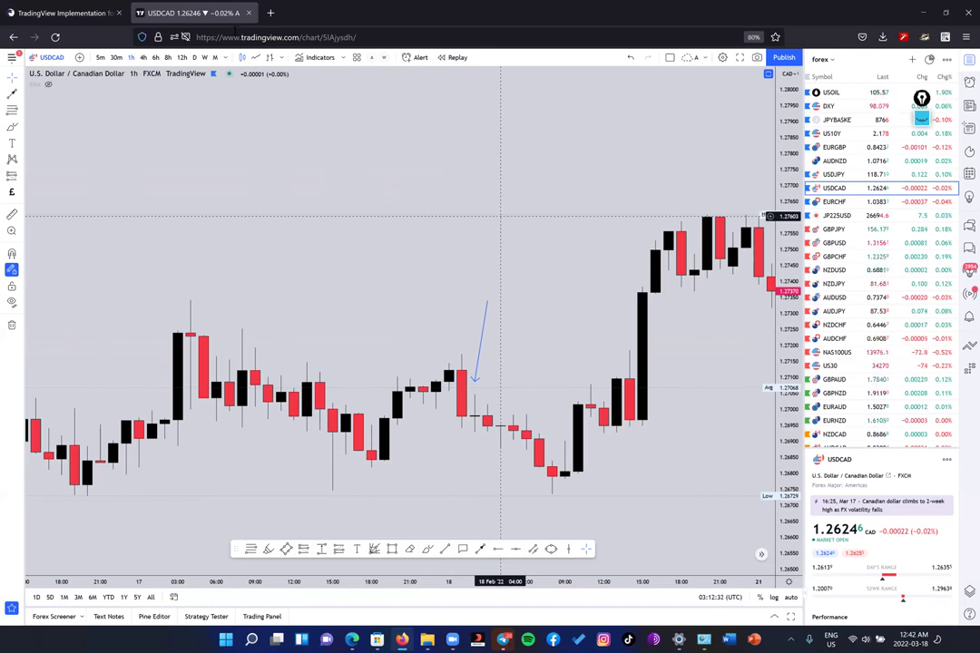
Step: Examine the candles from mid-February to the start of March around the marked dojis
click(12, 82)
drag(265, 208, 561, 175)
scroll(563, 174, down, 2)
scroll(562, 172, down, 5)
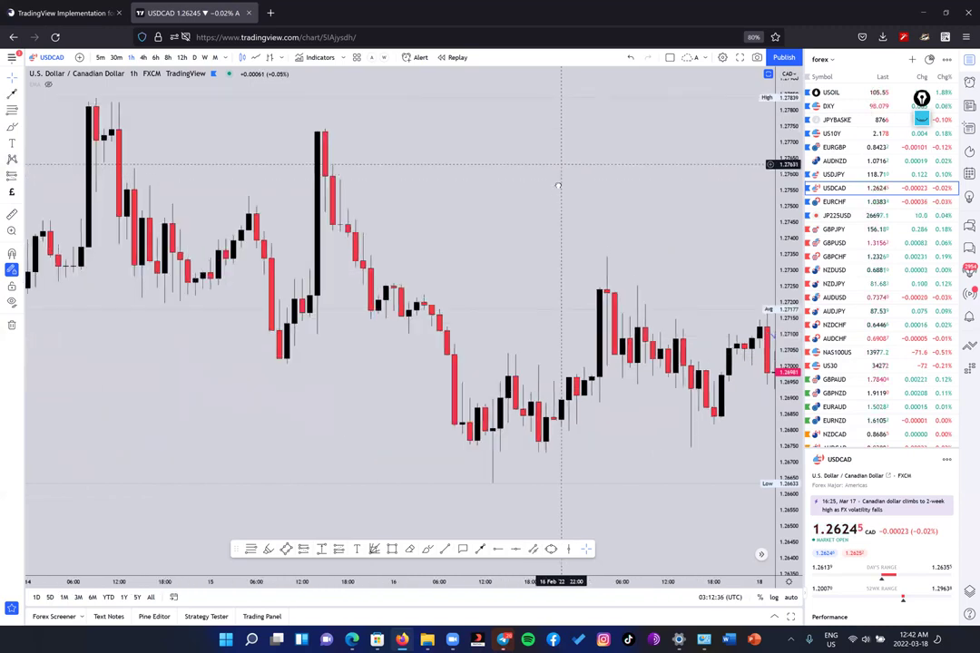
scroll(460, 241, right, 10)
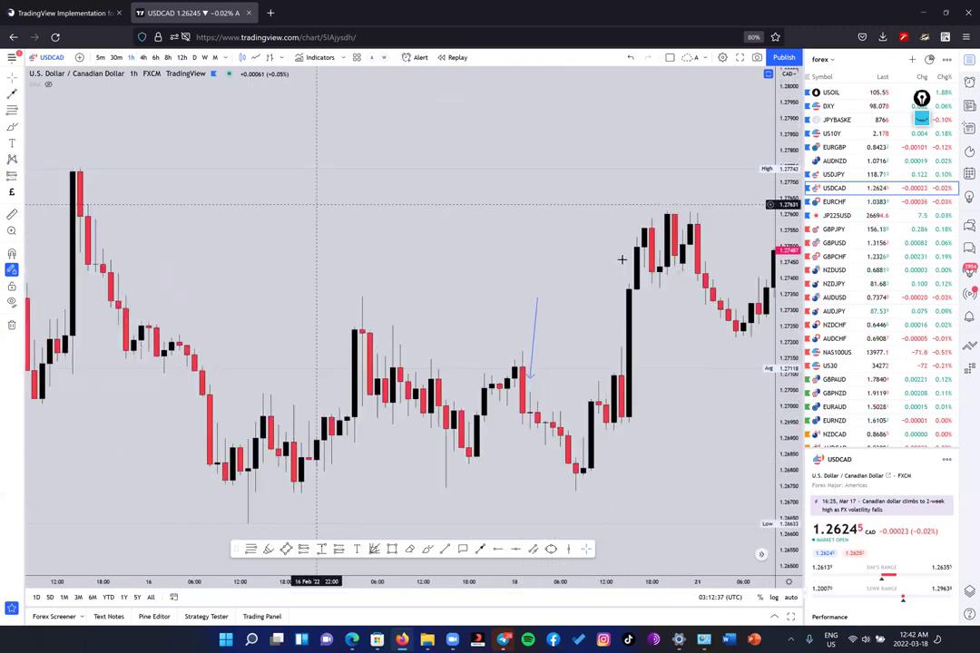
scroll(133, 294, right, 15)
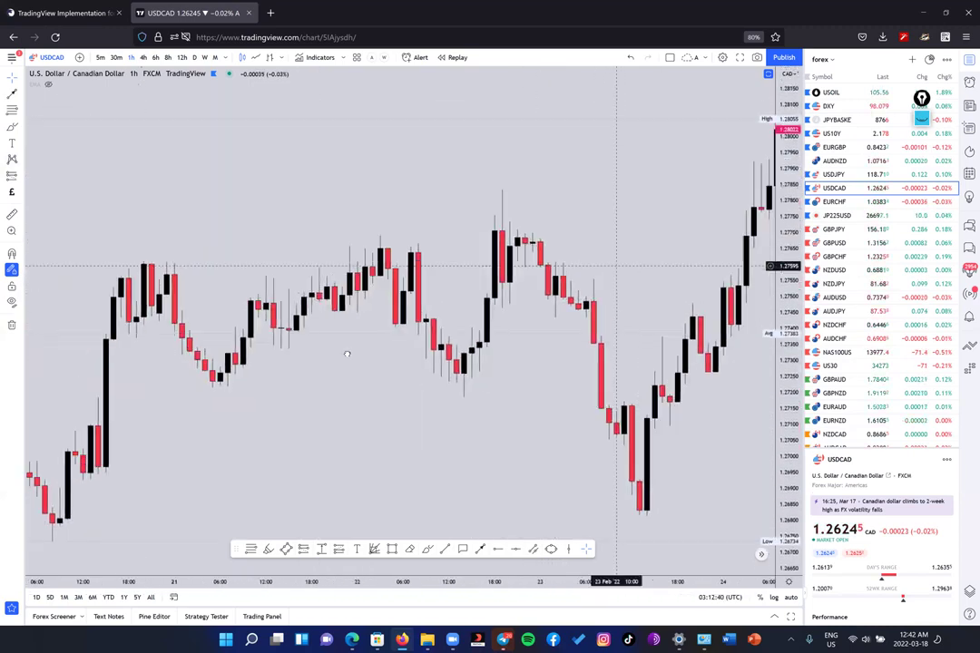
scroll(449, 331, right, 5)
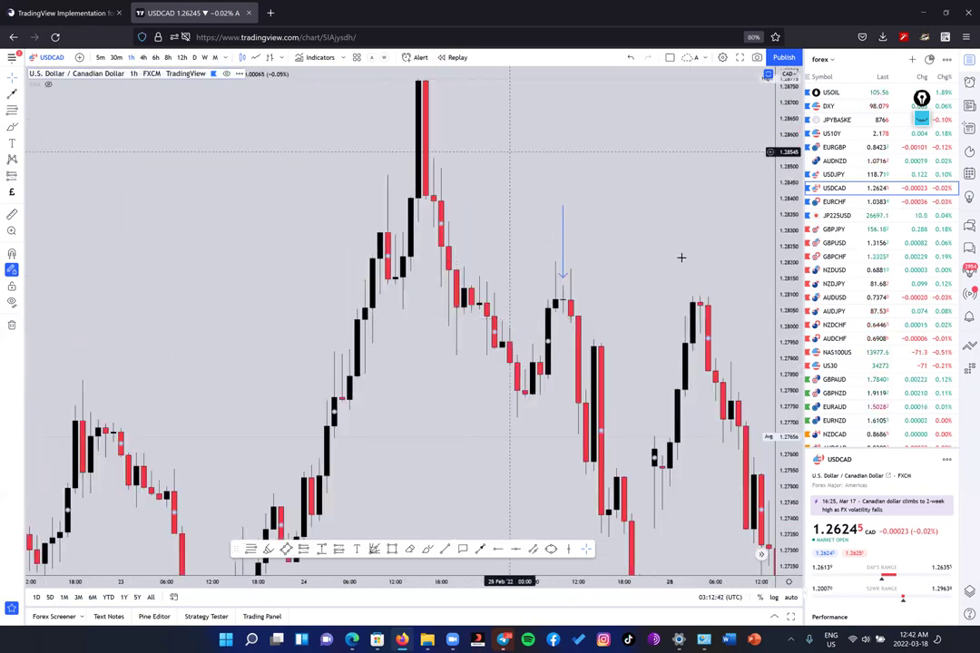
scroll(680, 258, right, 5)
scroll(681, 257, right, 5)
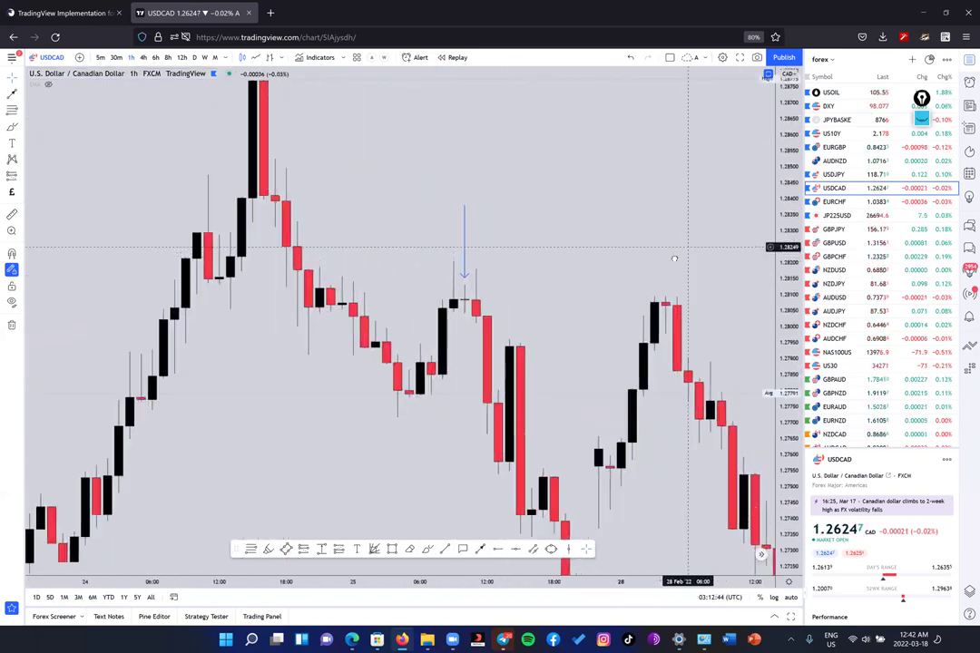
scroll(670, 256, right, 8)
scroll(533, 137, right, 10)
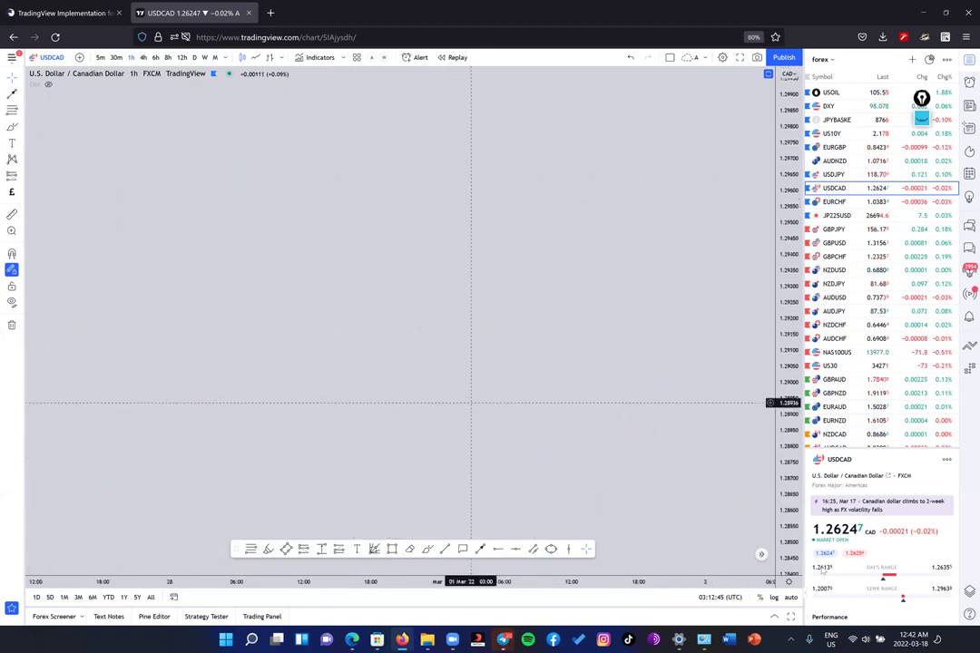
Step: Sketch a doji below the doji note with trend lines: a vertical wick crossed at its middle by a short horizontal line
click(791, 598)
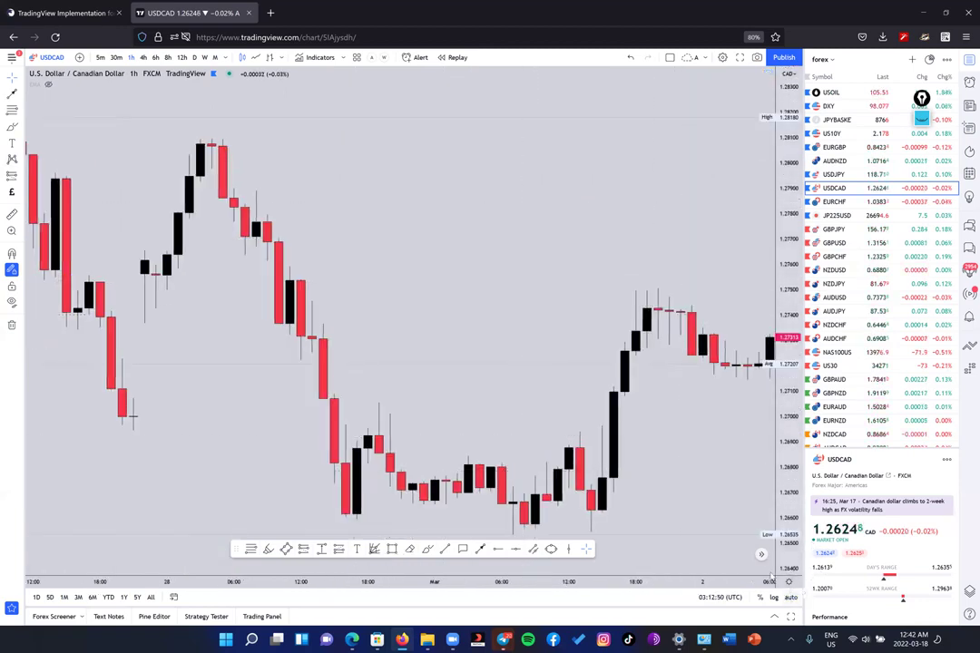
click(762, 555)
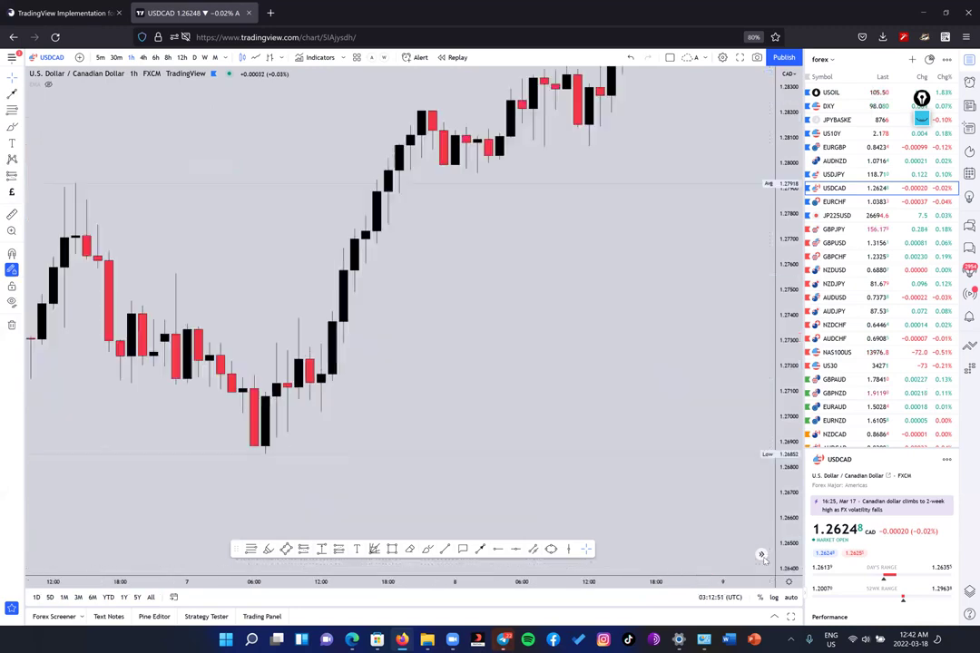
drag(728, 410, 740, 454)
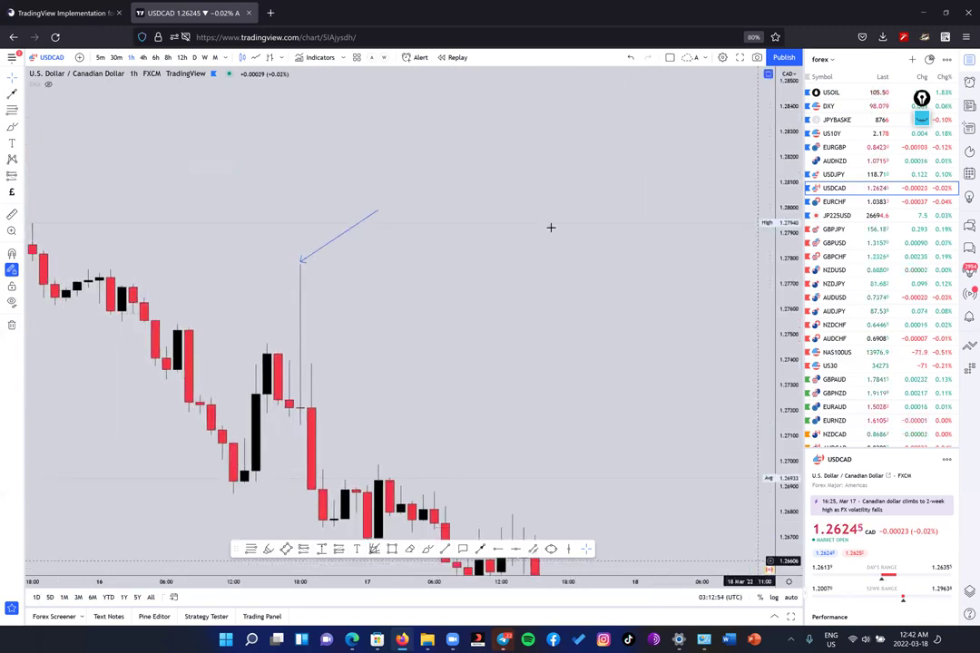
drag(614, 362, 728, 575)
drag(269, 208, 389, 350)
scroll(293, 367, up, 2)
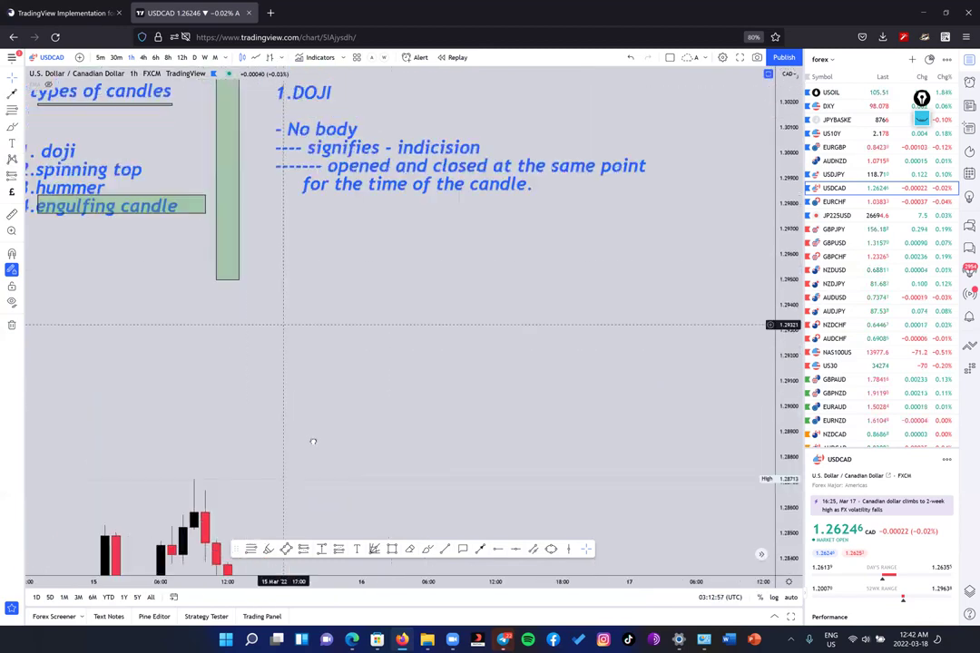
scroll(310, 434, up, 3)
scroll(505, 130, down, 2)
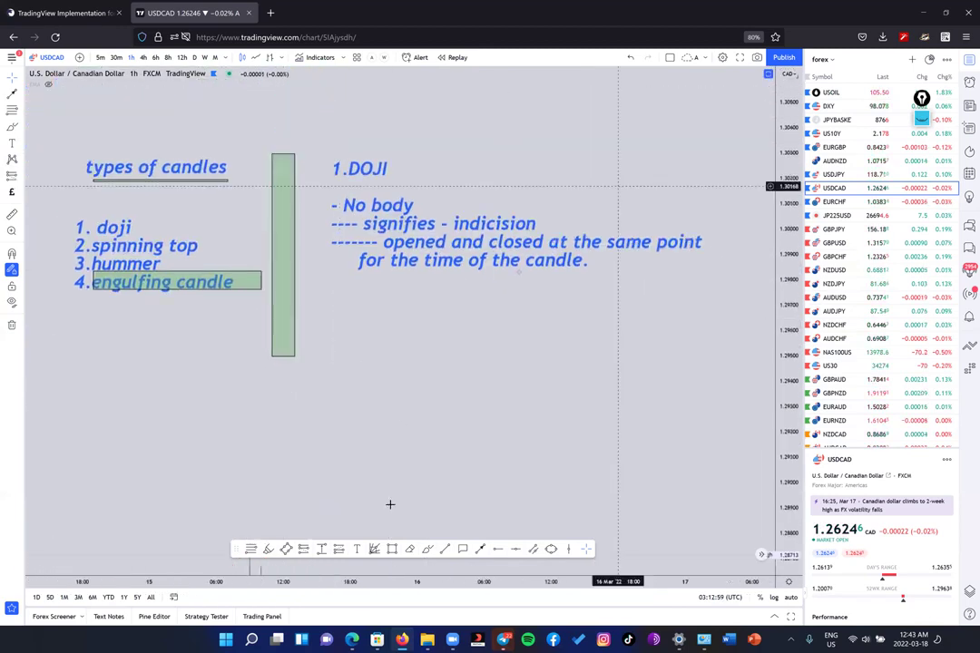
click(444, 549)
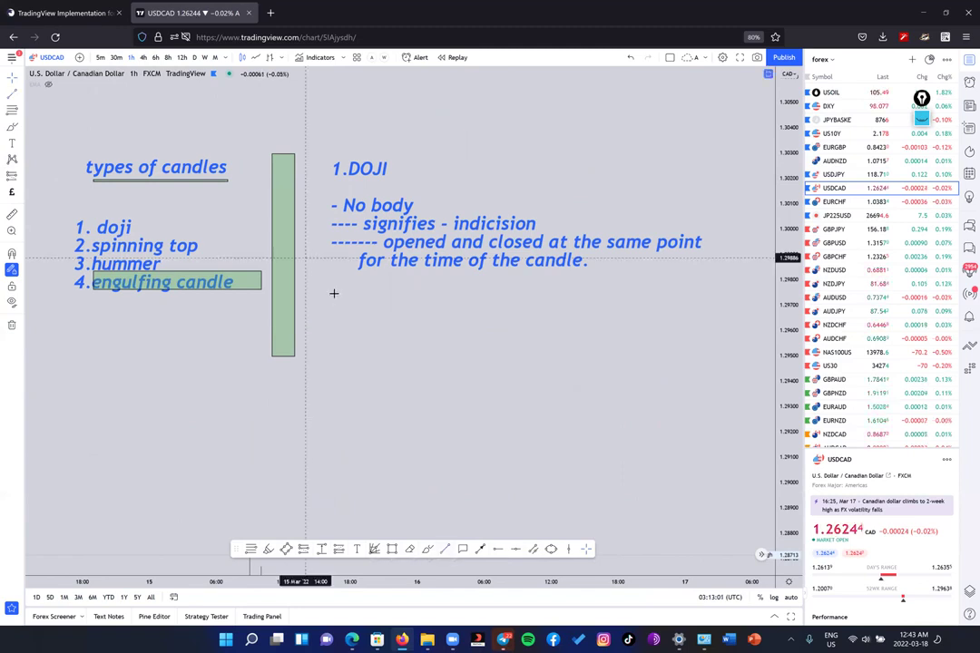
click(339, 293)
click(338, 354)
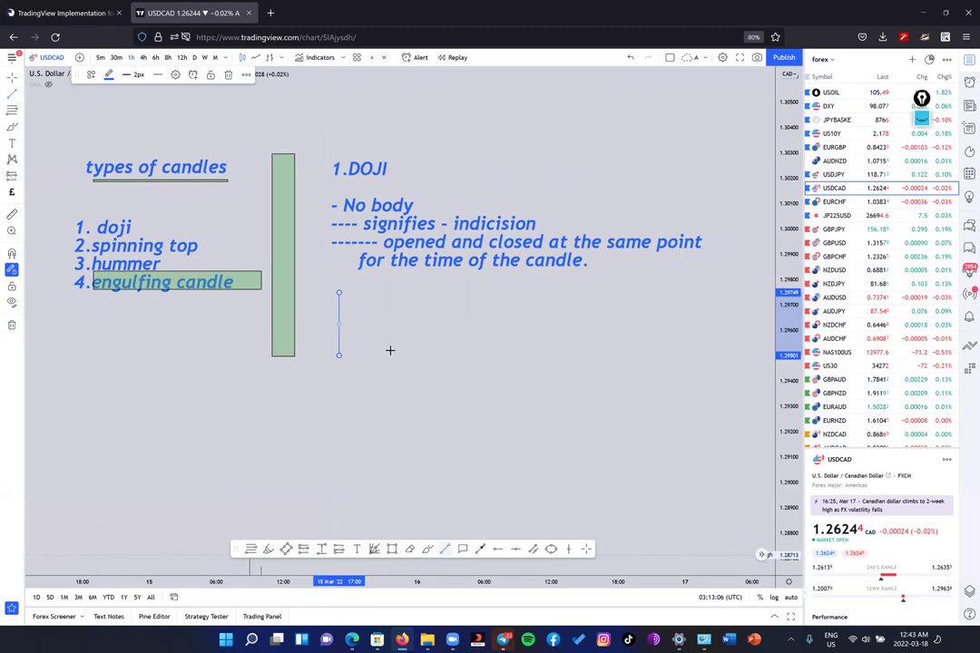
click(315, 321)
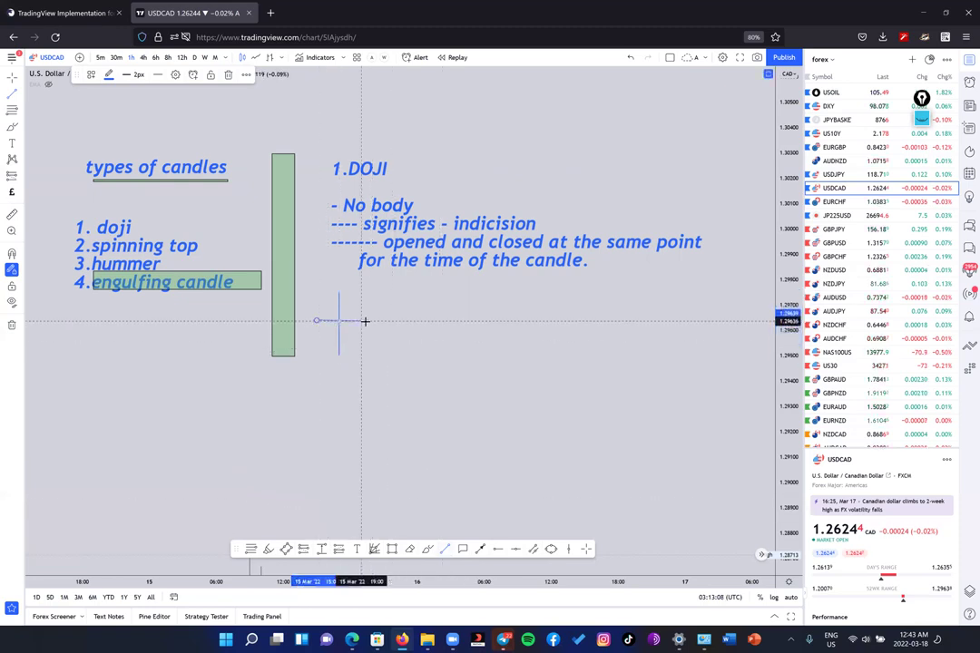